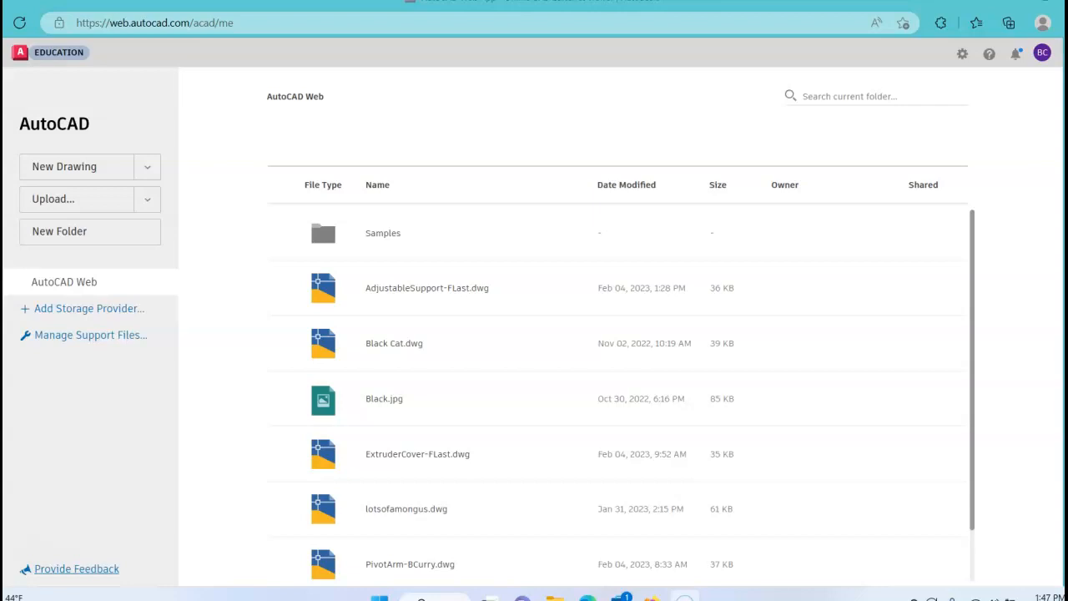
Create a new drawing from the acad_web_imperial template.
mouse_move(3, 334)
left_click(146, 171)
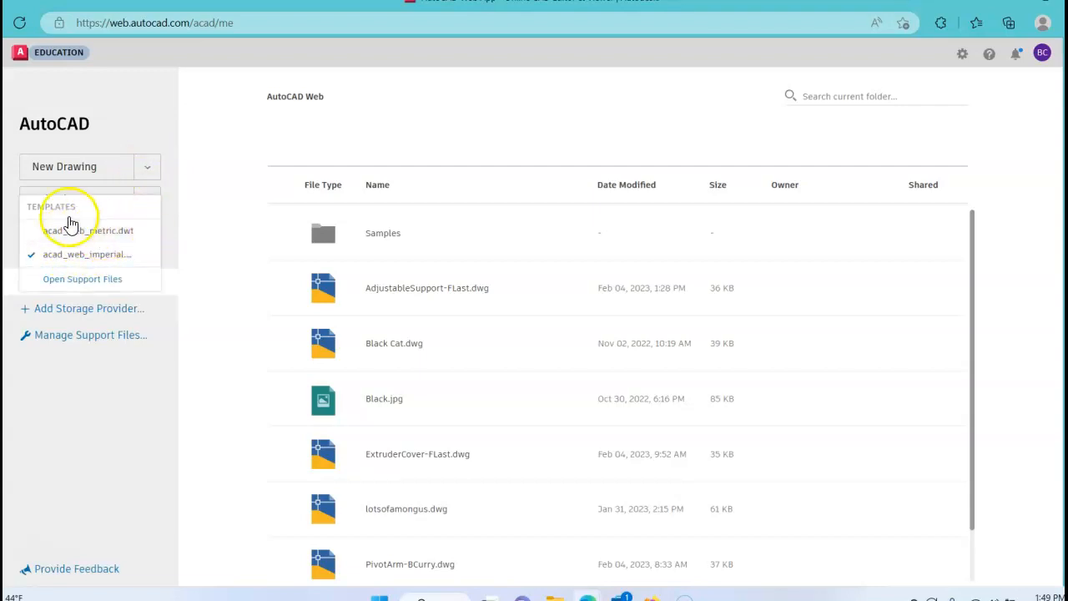
left_click(111, 260)
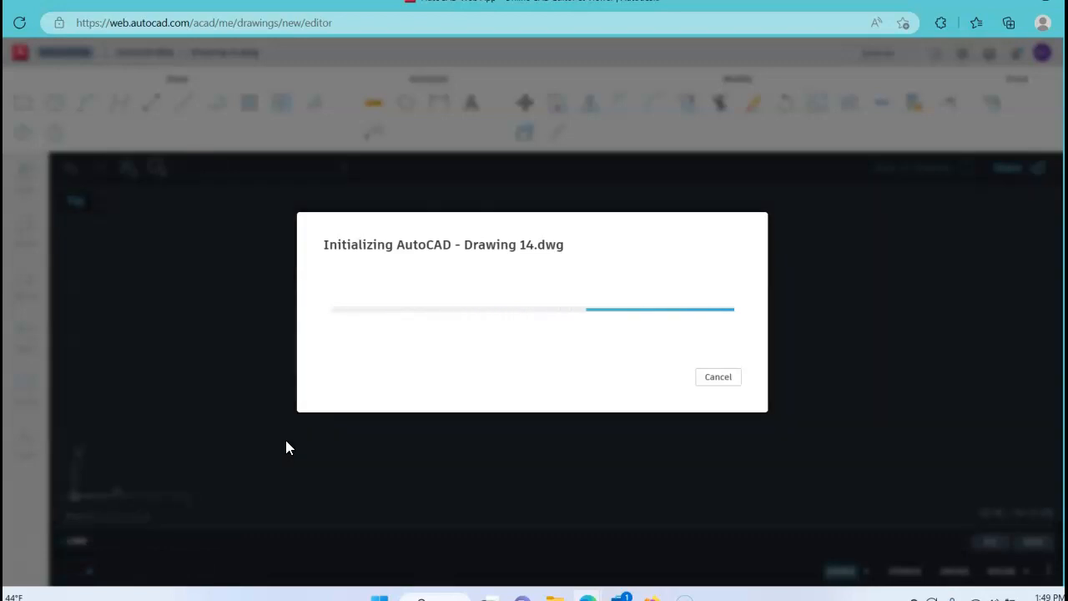
left_click(299, 444)
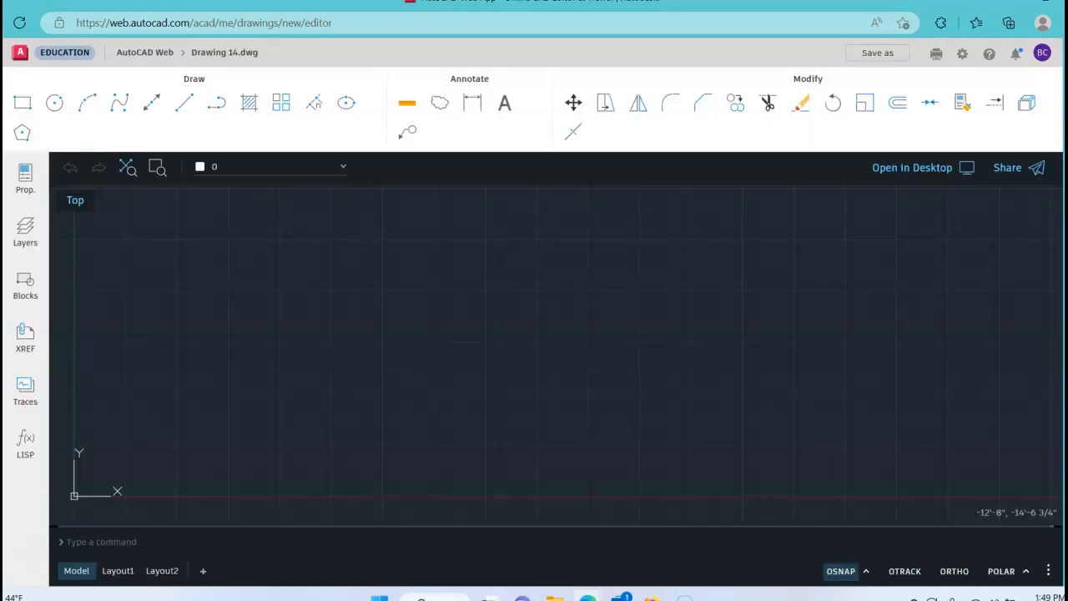
Open the units settings and set the linear format to Decimal with a precision of 0.000.
type("h")
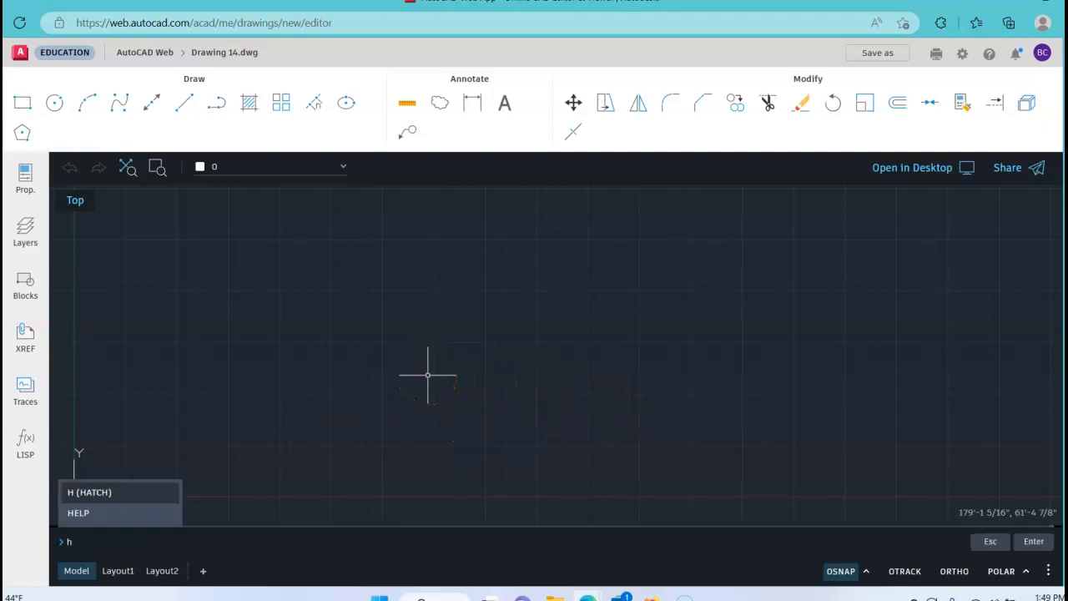
key("BackSpace")
type("units")
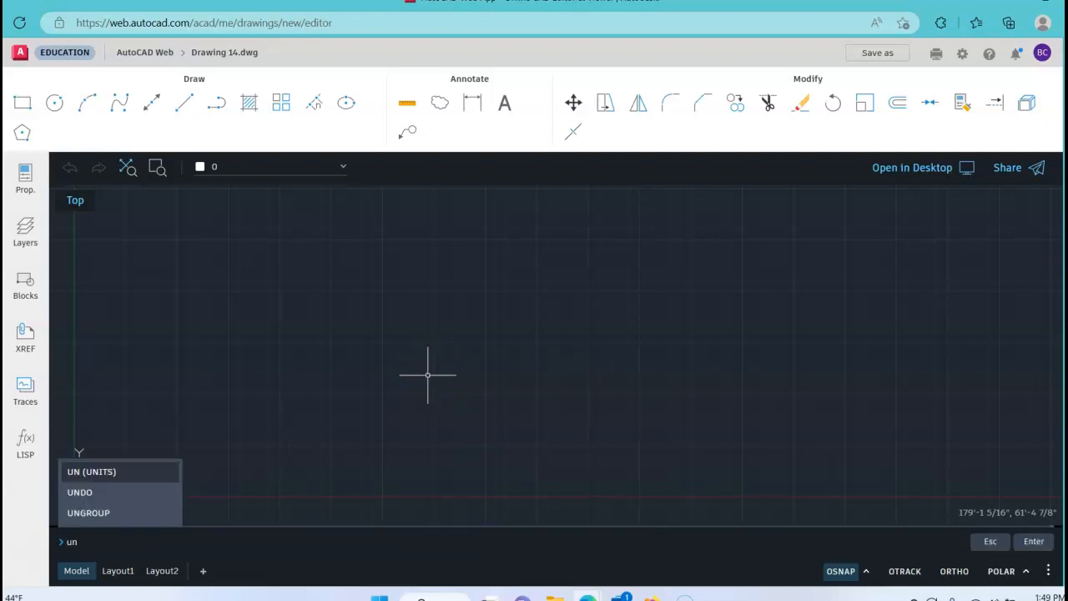
key("Return")
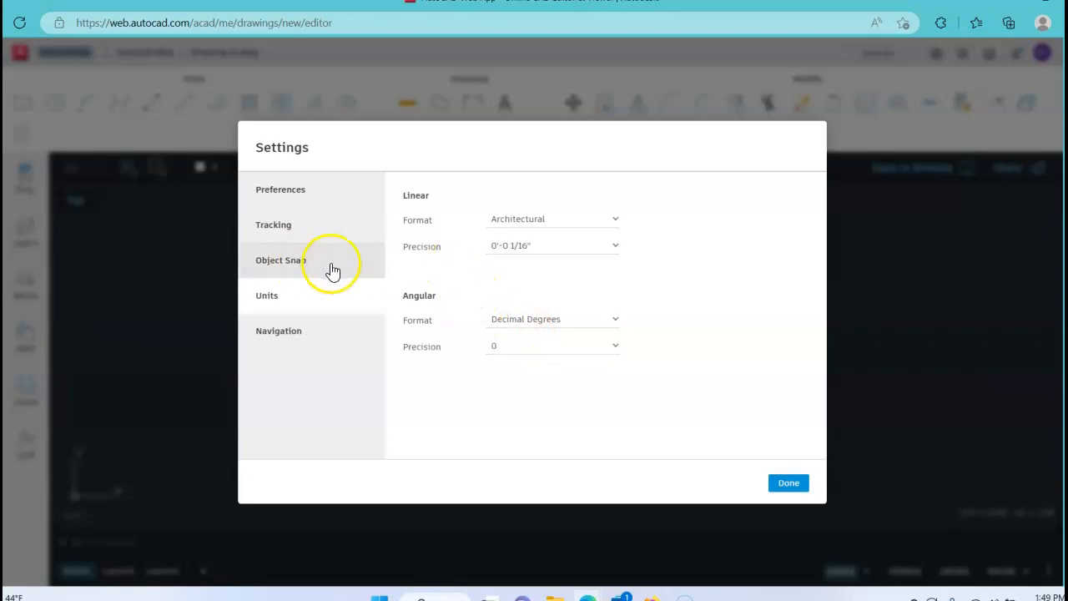
left_click(561, 220)
left_click(541, 243)
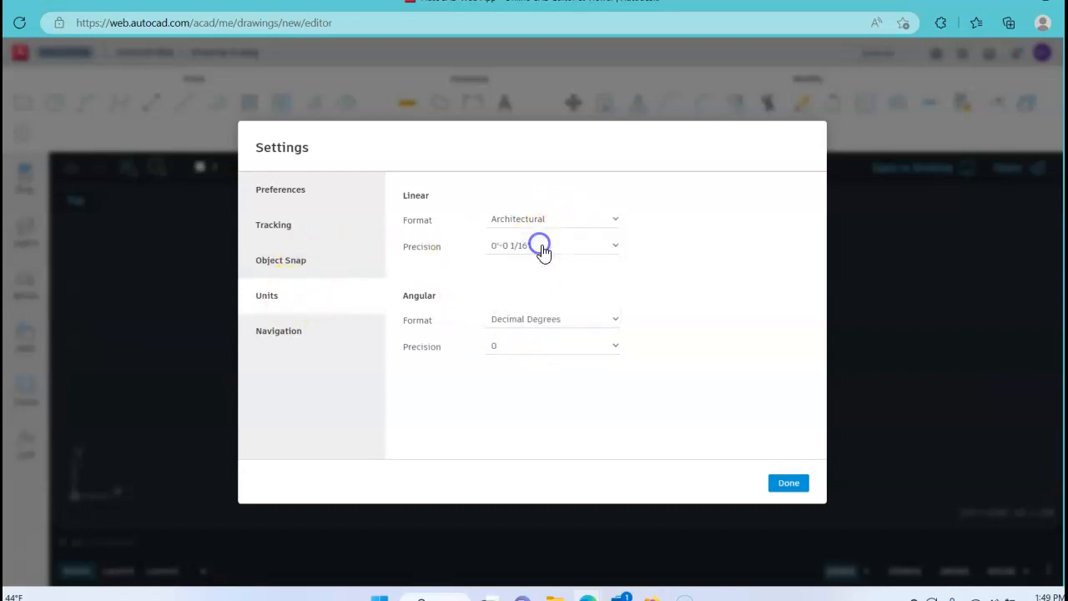
left_click(543, 251)
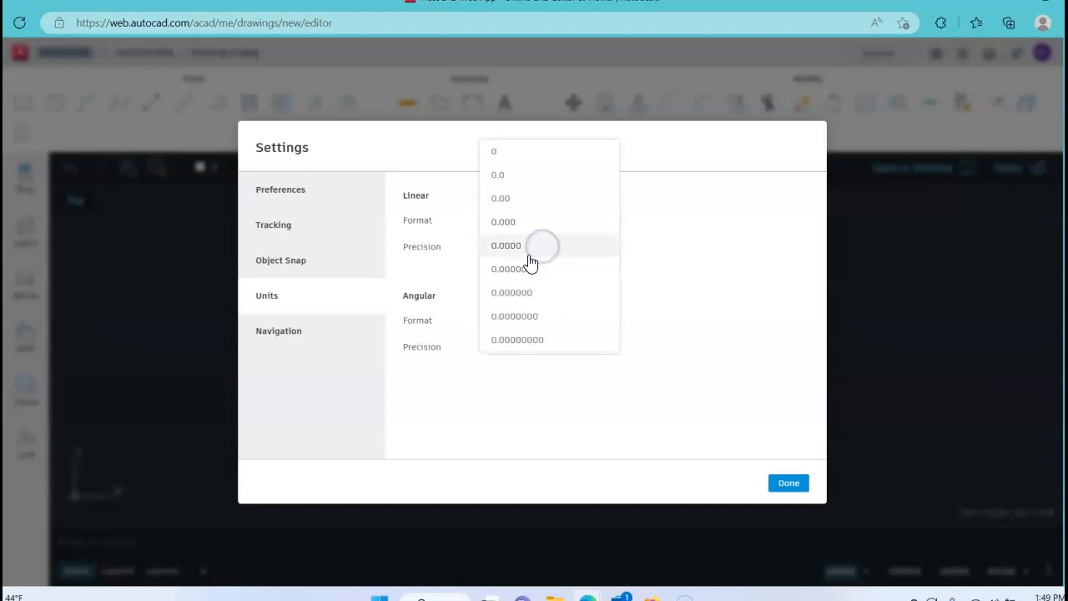
left_click(535, 227)
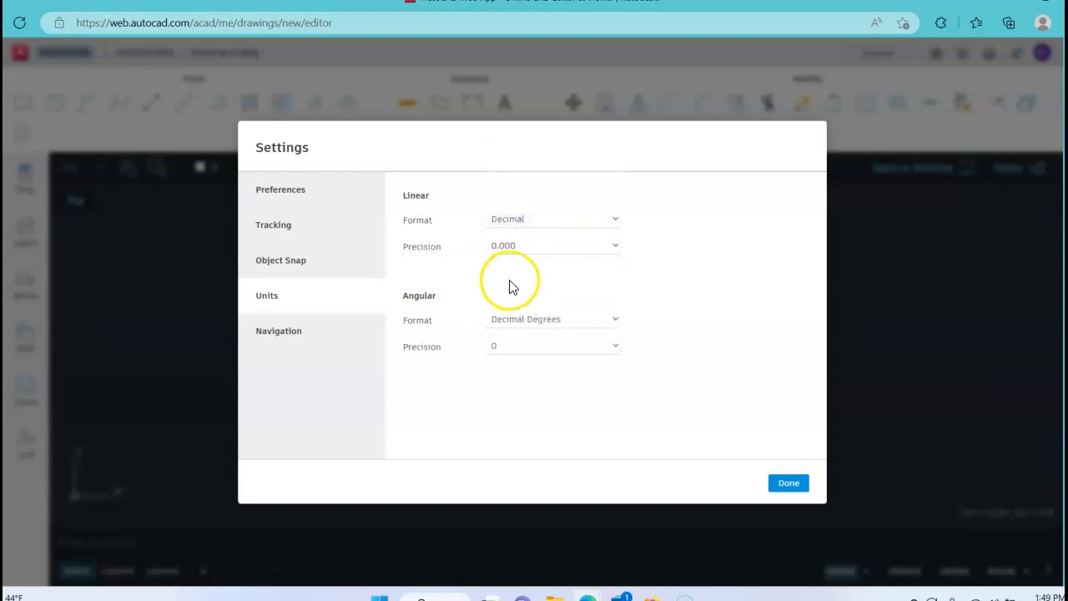
Review the object snap settings and preferences, turn on polar tracking, and close the settings.
left_click(302, 264)
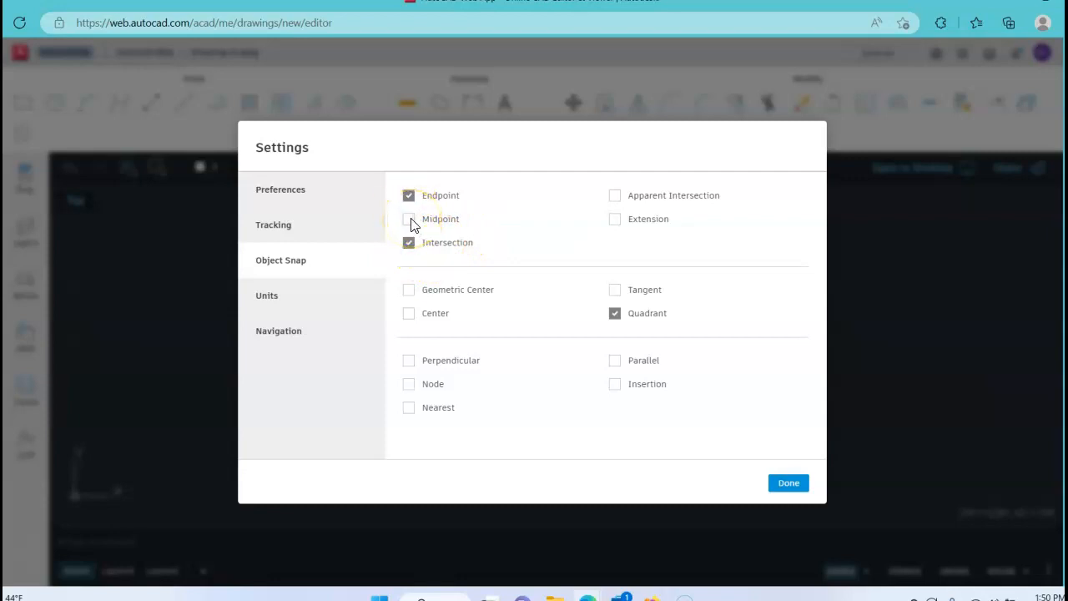
left_click(299, 231)
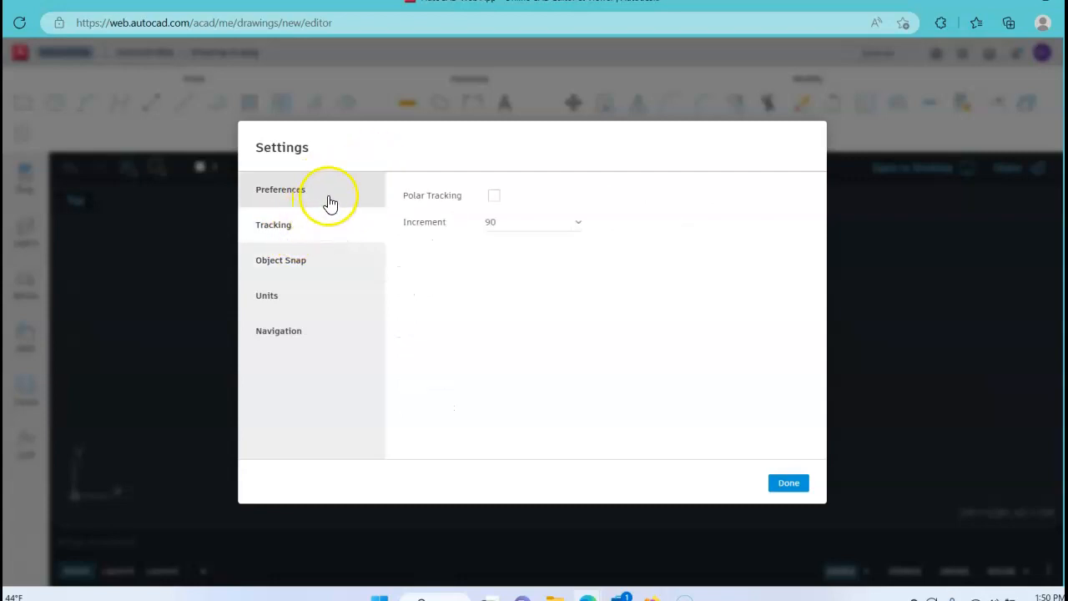
left_click(493, 199)
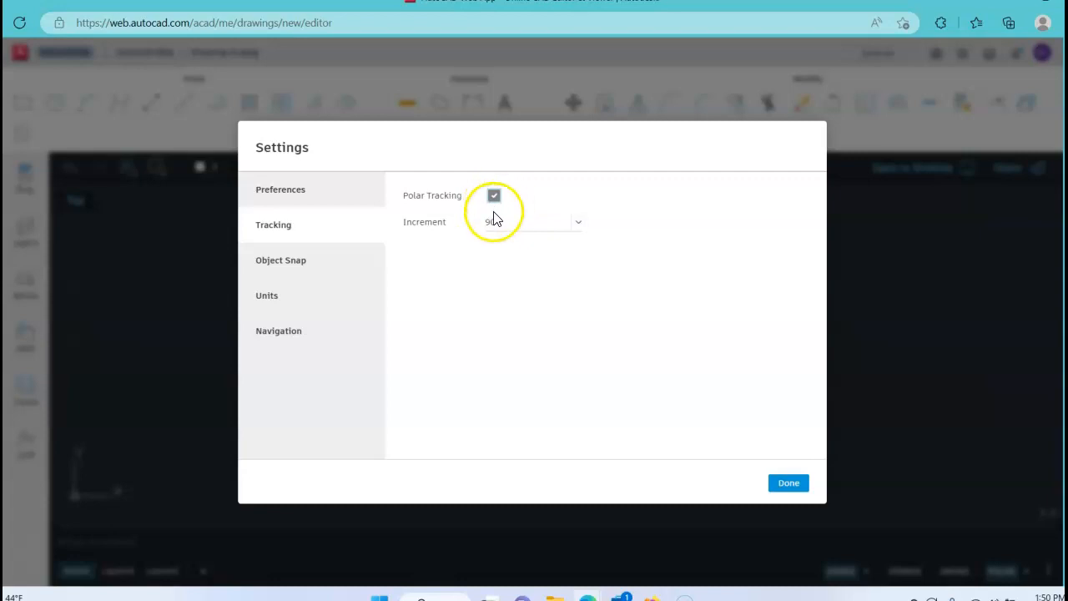
left_click(286, 197)
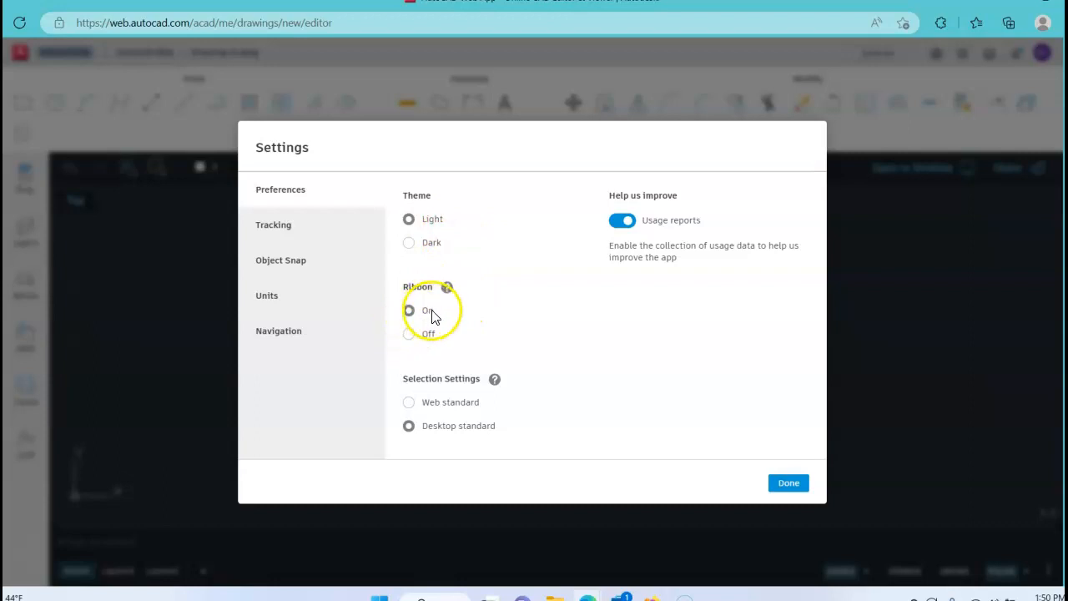
mouse_move(425, 313)
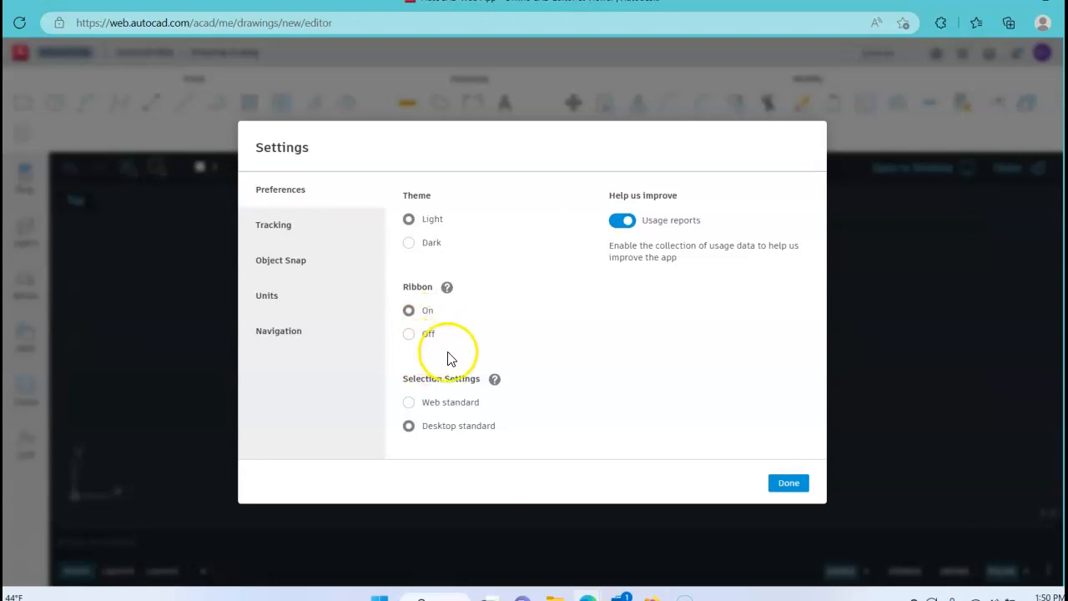
left_click(791, 486)
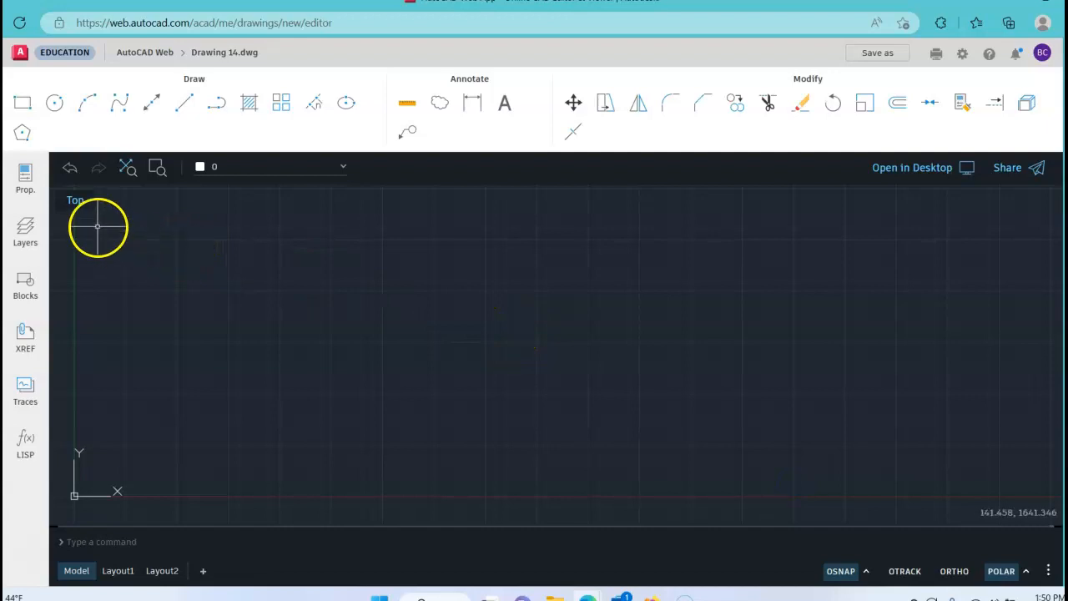
Create a layer named Hidden Lines and set its color to green.
left_click(26, 229)
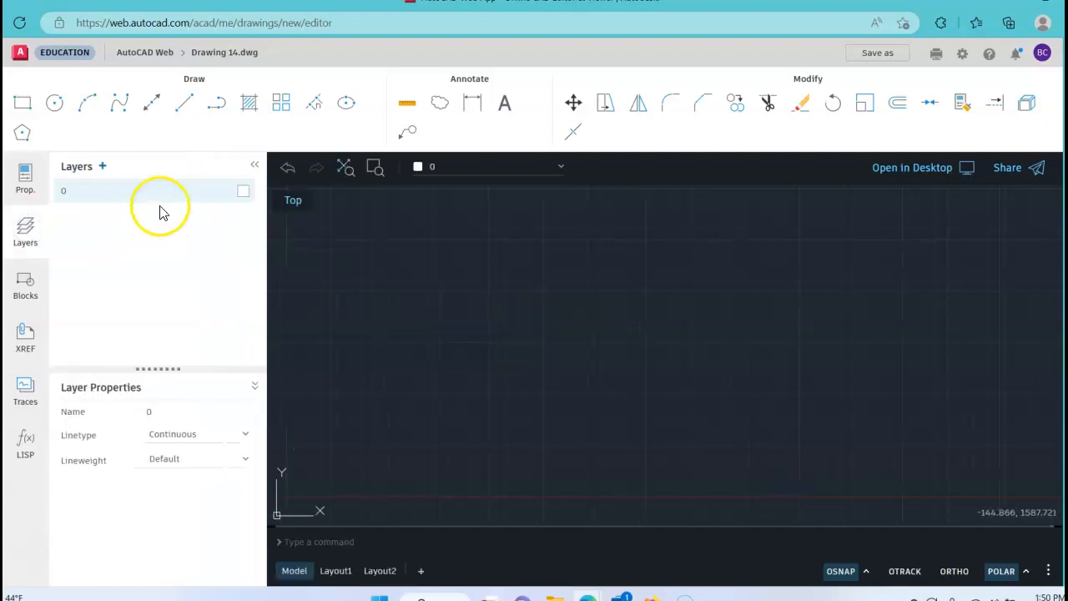
left_click(102, 167)
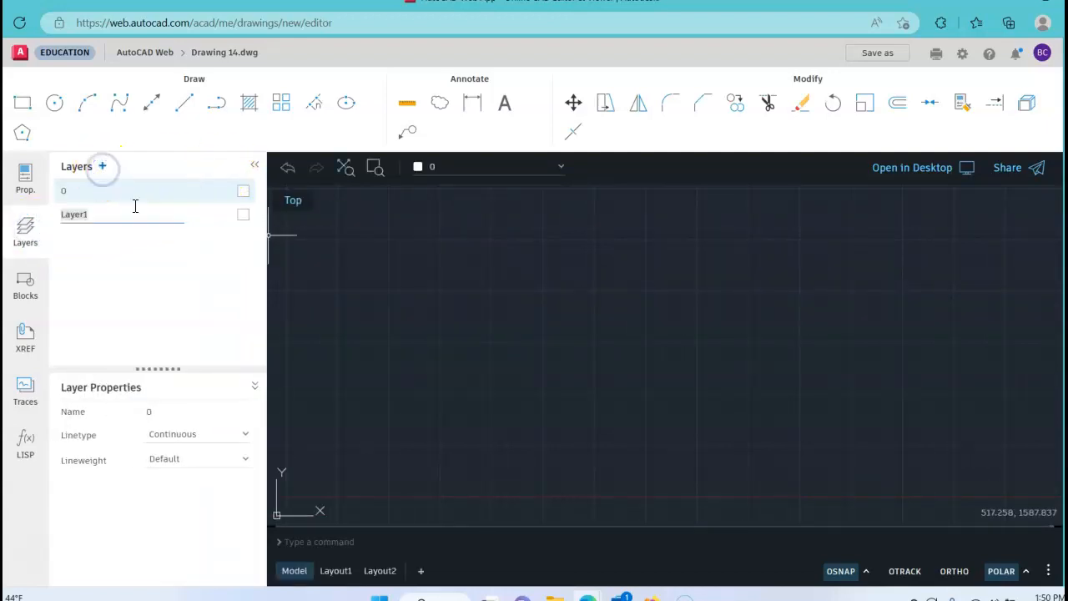
type("Hidden H")
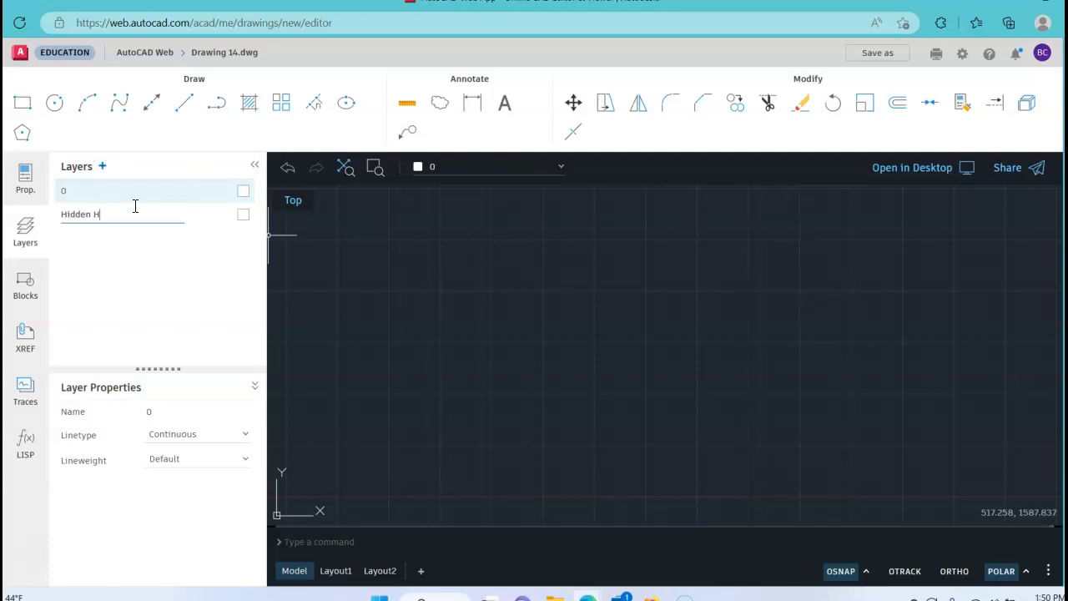
key("BackSpace")
type("Lines")
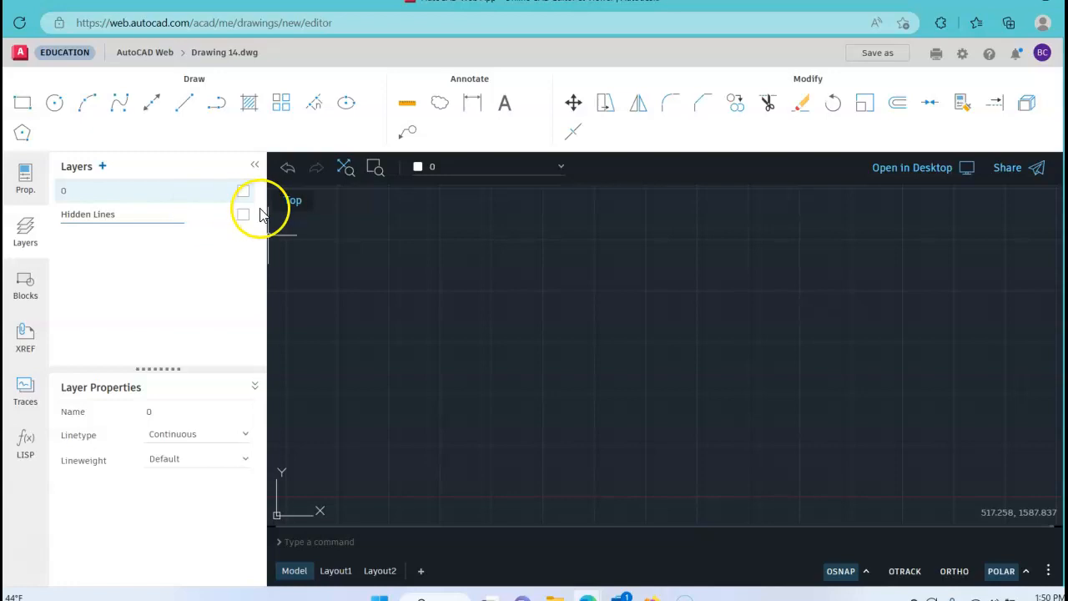
left_click(243, 214)
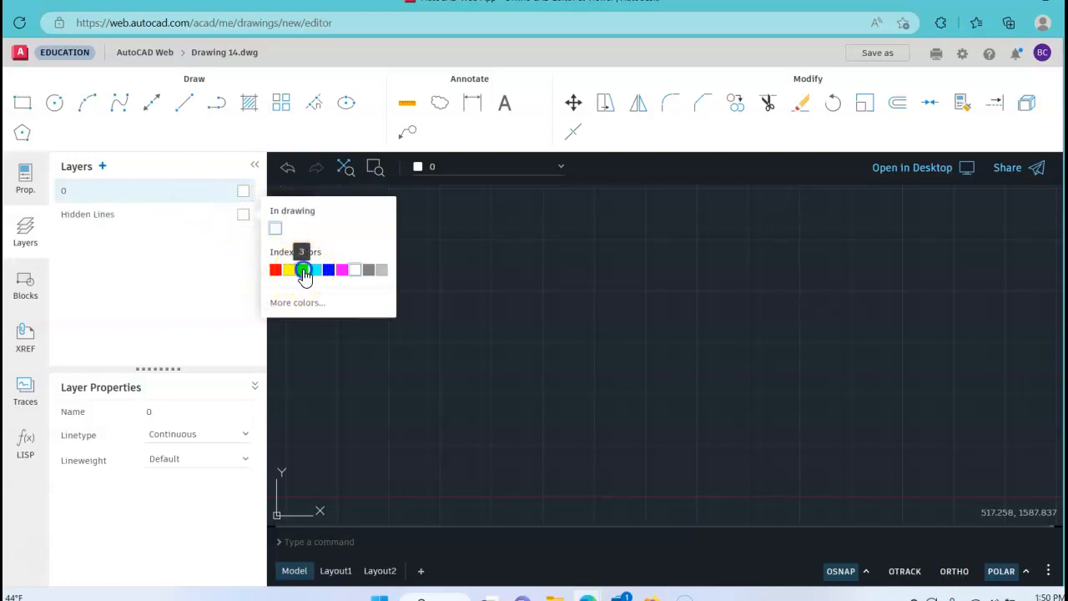
left_click(303, 270)
Make the Hidden Lines layer current and set its linetype to HIDDEN.
left_click(84, 215)
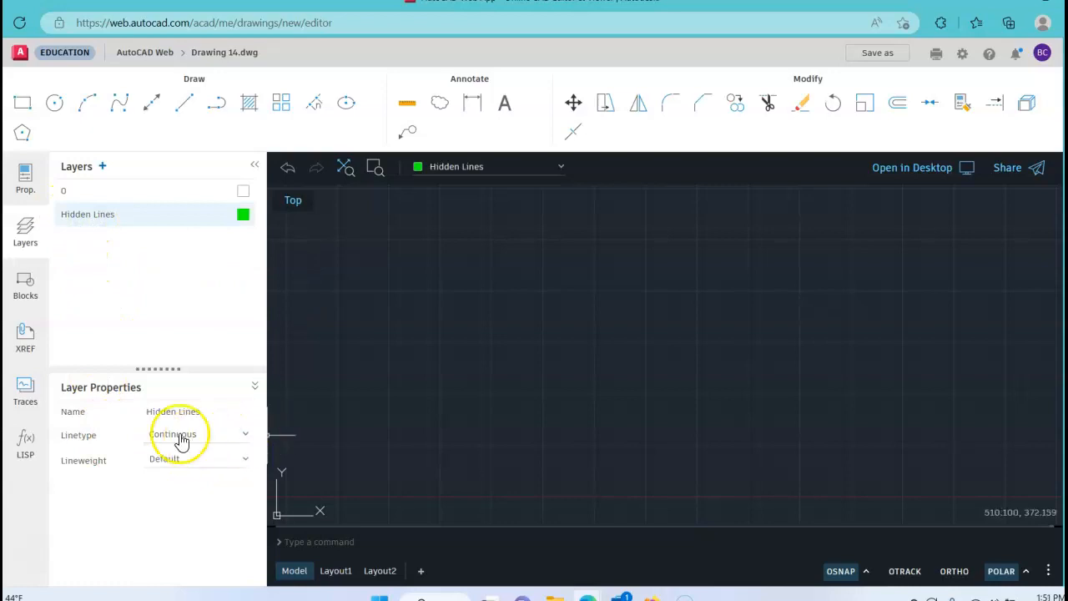
left_click(245, 433)
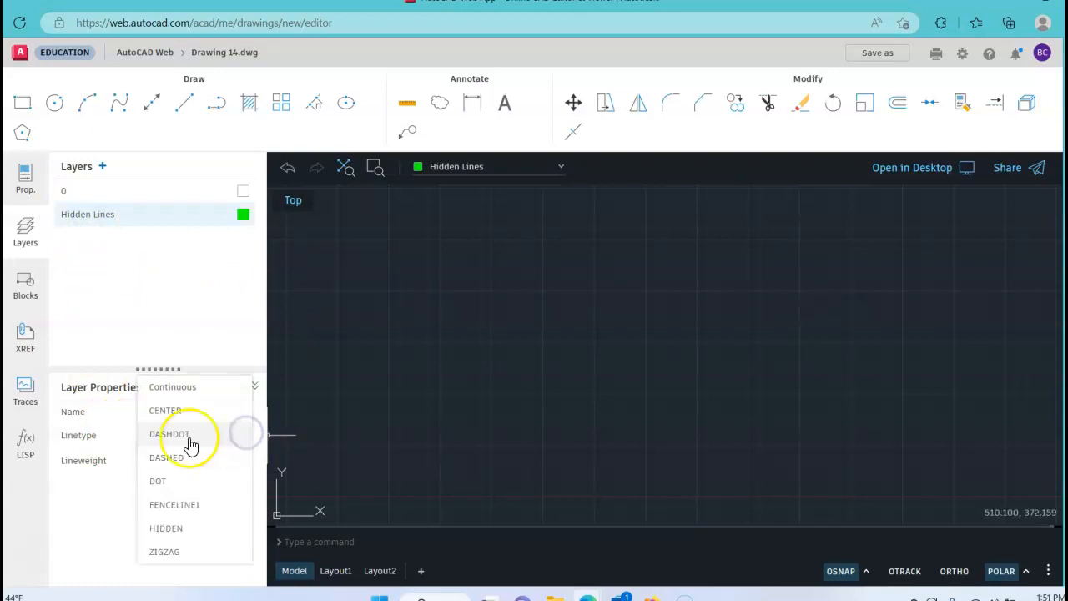
left_click(180, 529)
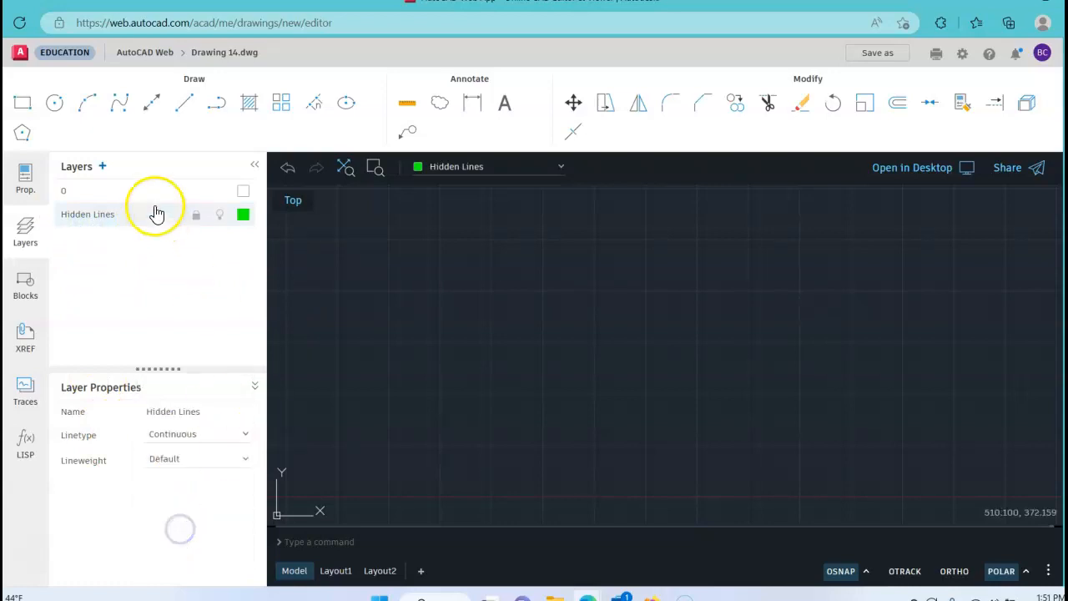
Create a red layer named Construction Lines and make it the current layer.
left_click(102, 166)
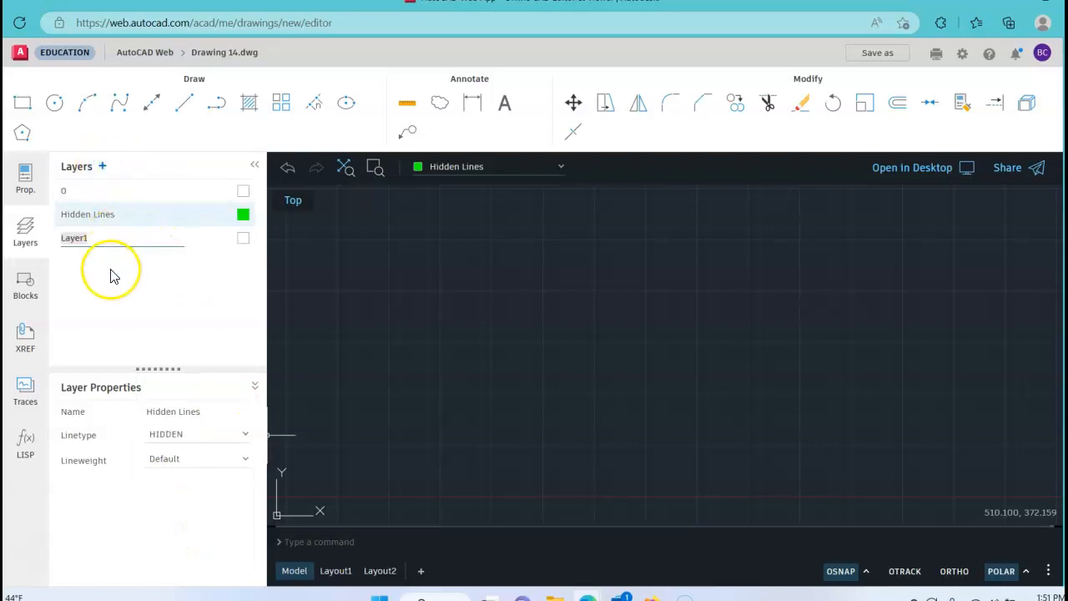
type("Construction Lines")
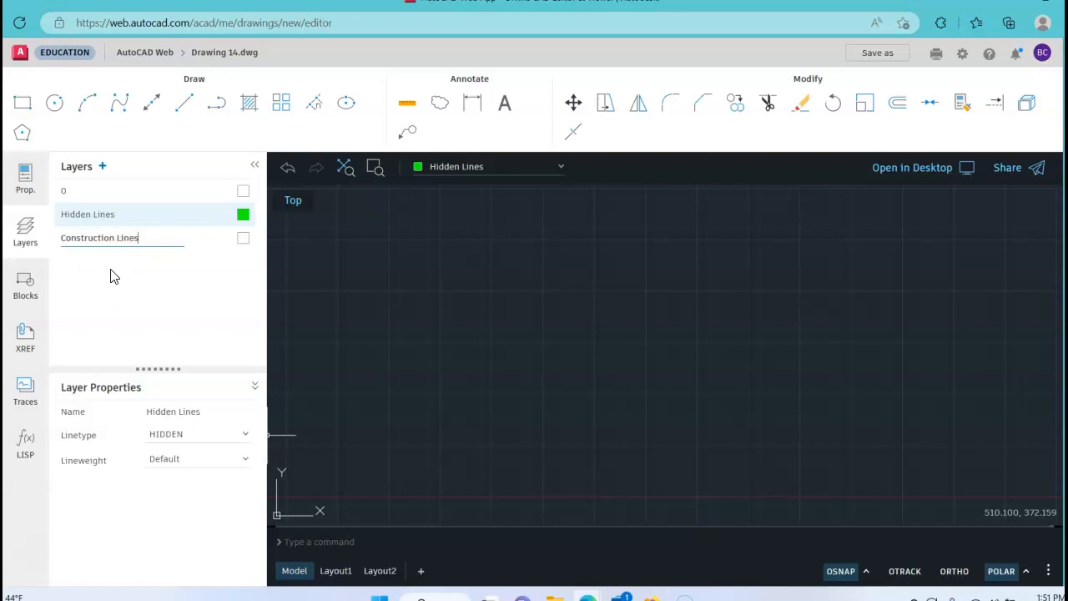
left_click(243, 238)
left_click(243, 238)
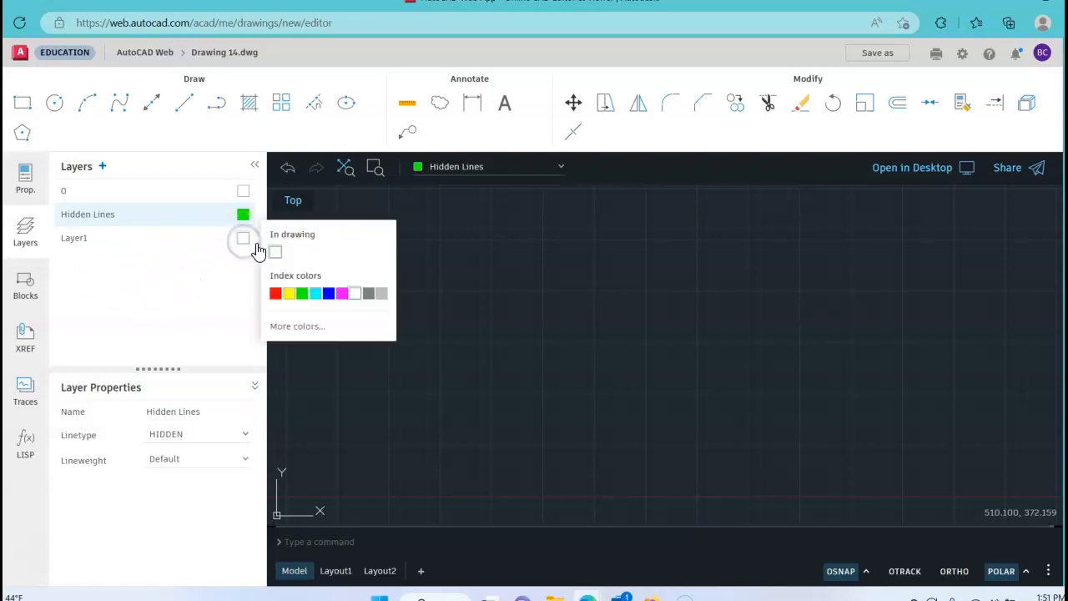
left_click(276, 293)
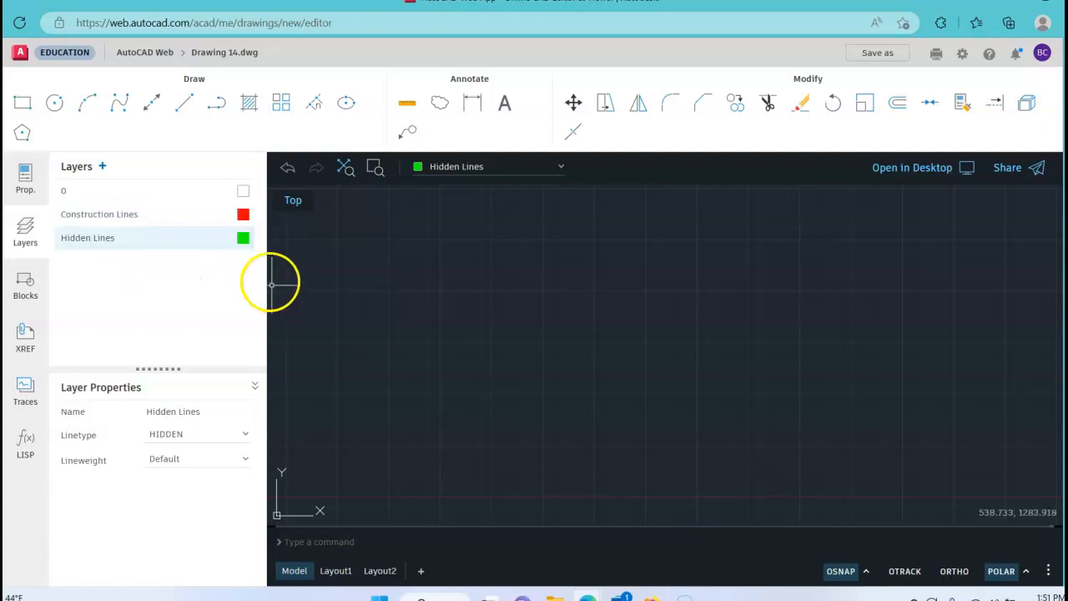
left_click(130, 215)
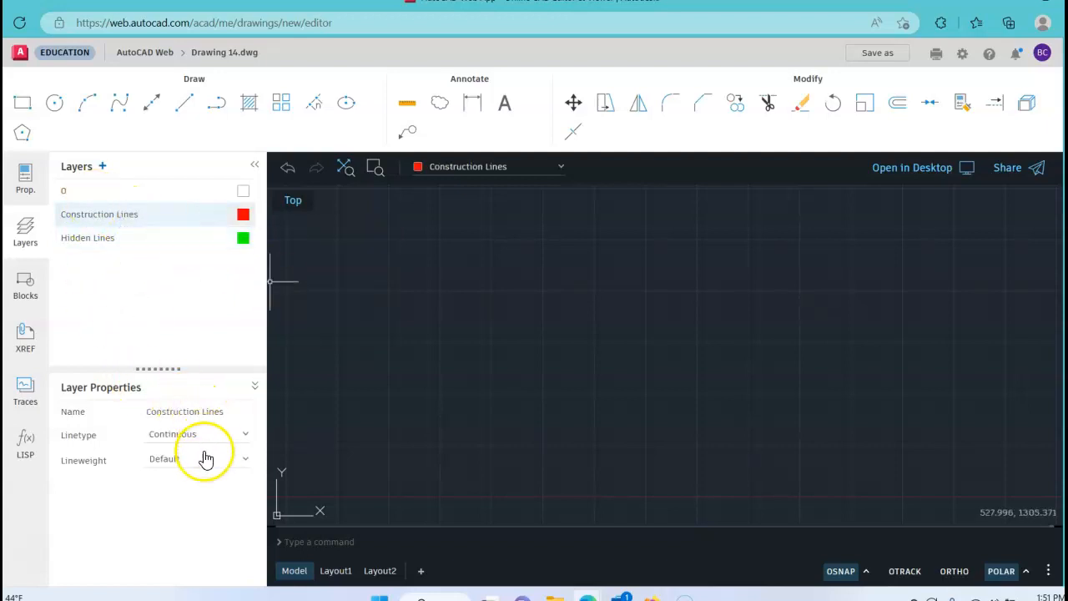
type("x")
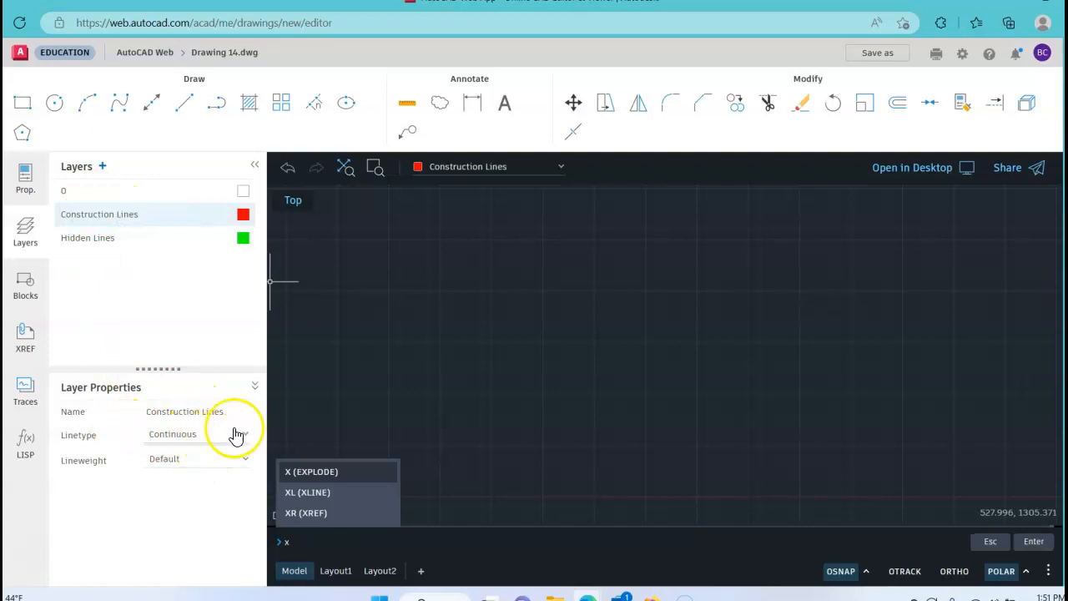
Create a red layer named Center Lines, made current, with its linetype set to CENTER.
left_click(102, 165)
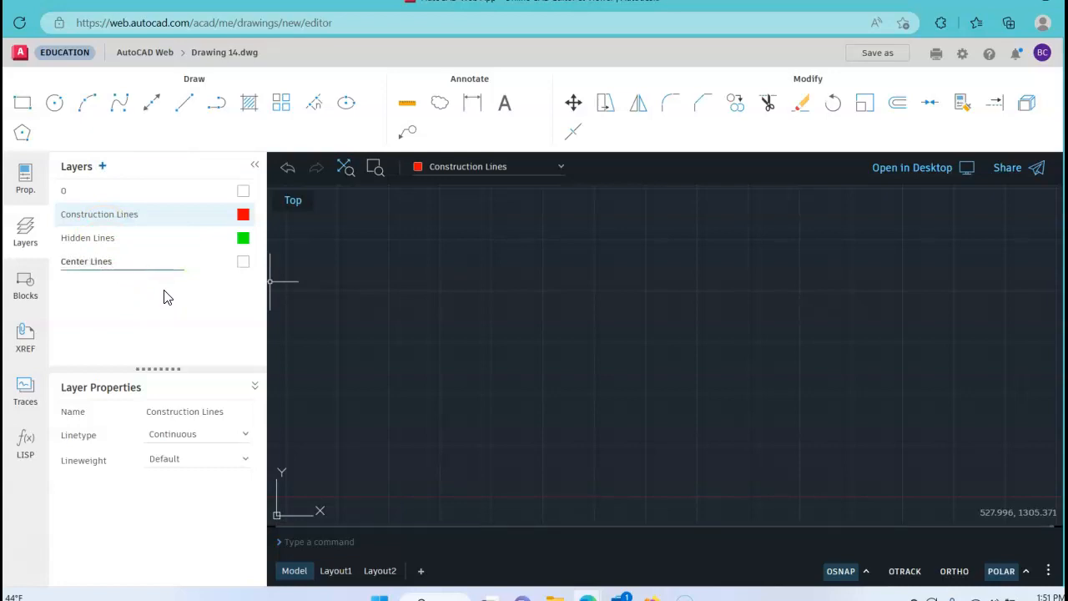
left_click(243, 261)
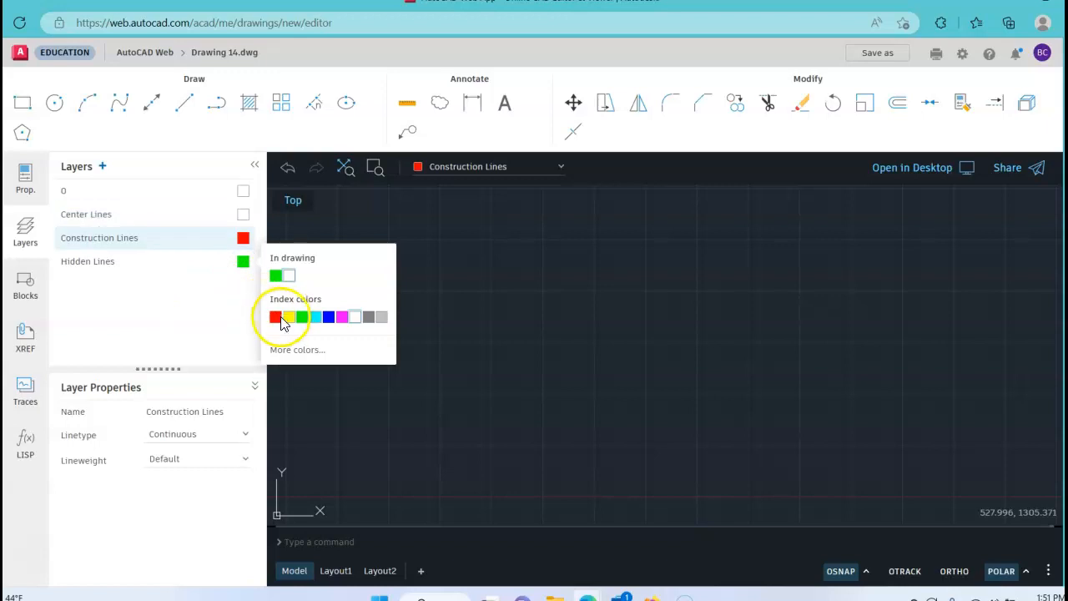
left_click(276, 316)
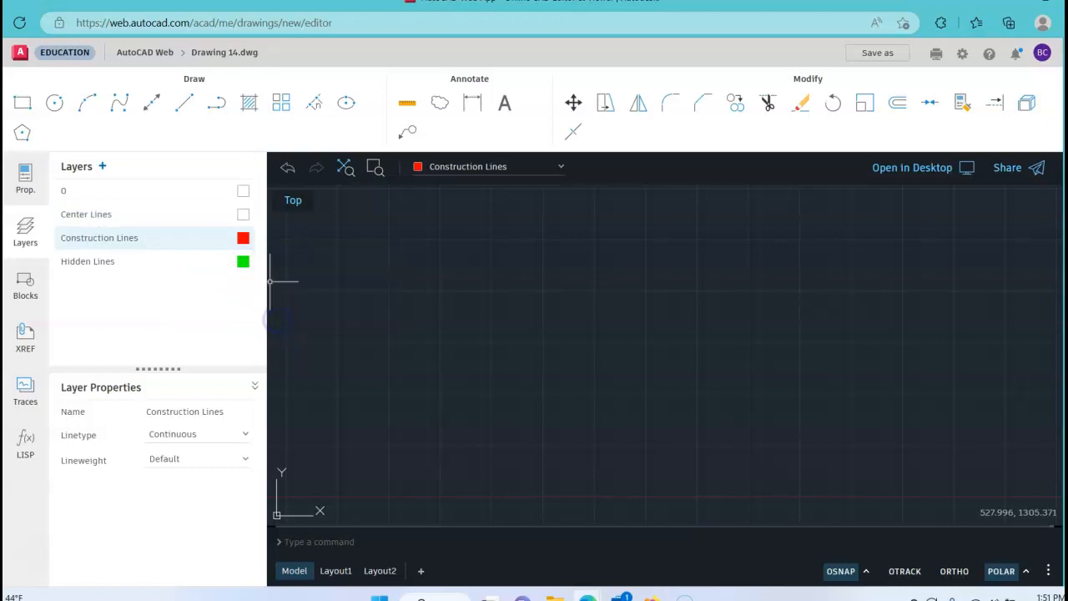
left_click(104, 215)
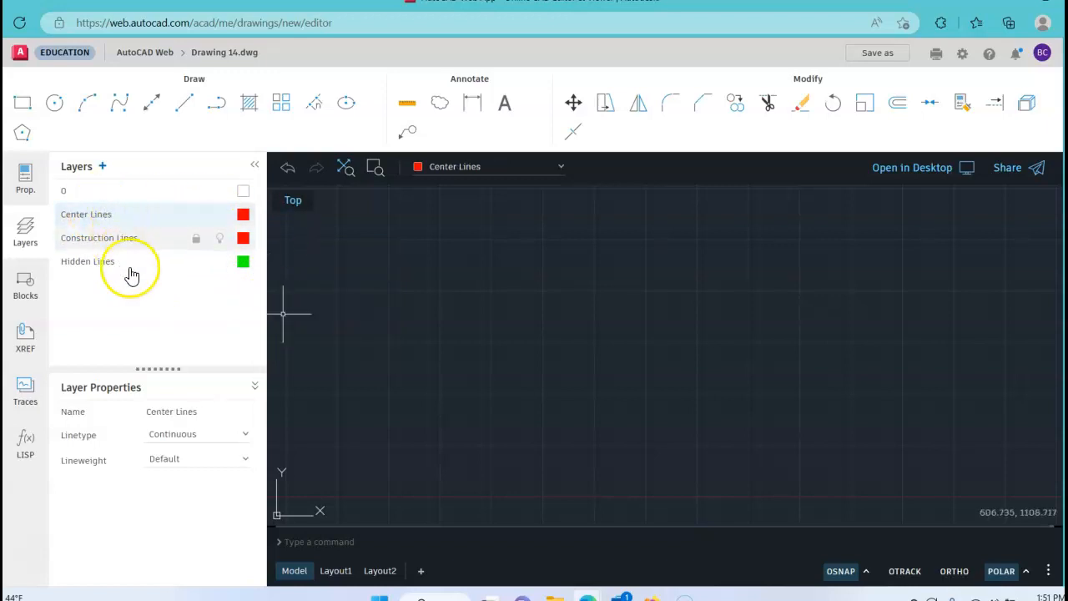
left_click(245, 436)
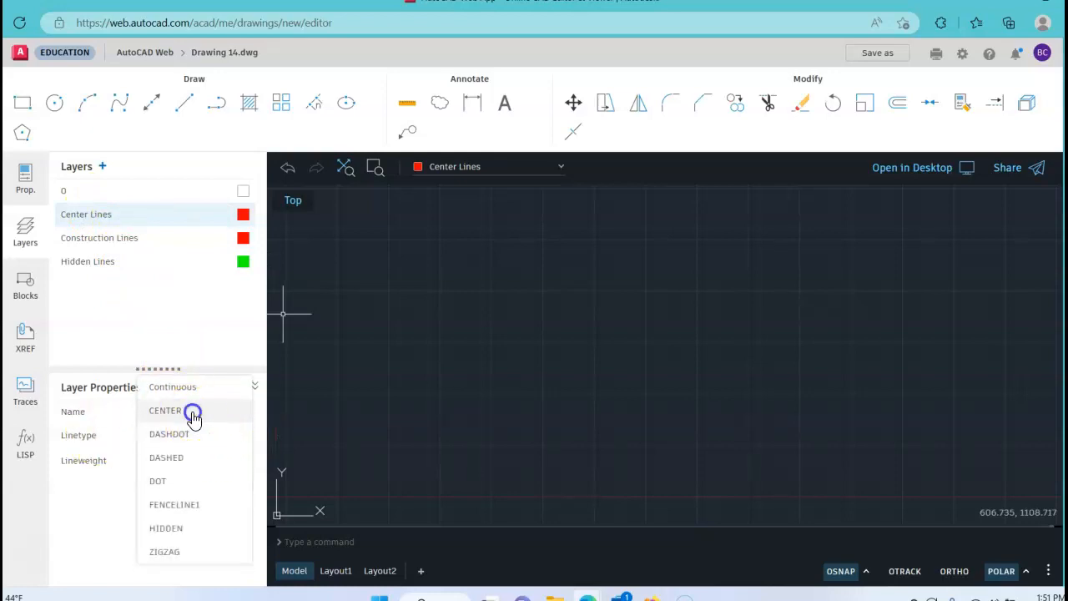
left_click(194, 416)
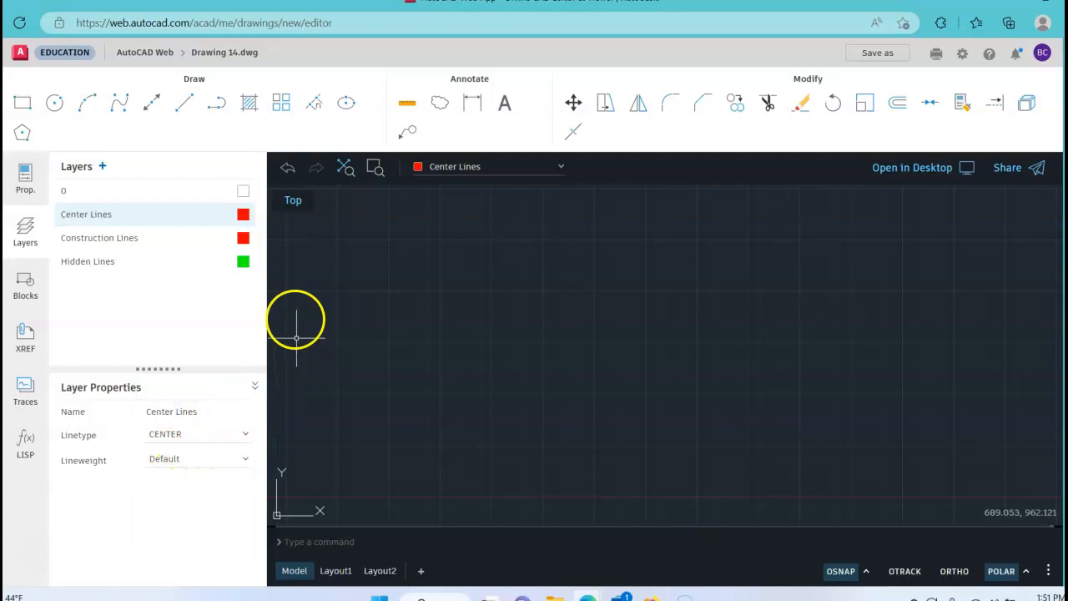
Create a layer named Dimension Lines, set its color to cyan and make it the current layer.
left_click(105, 167)
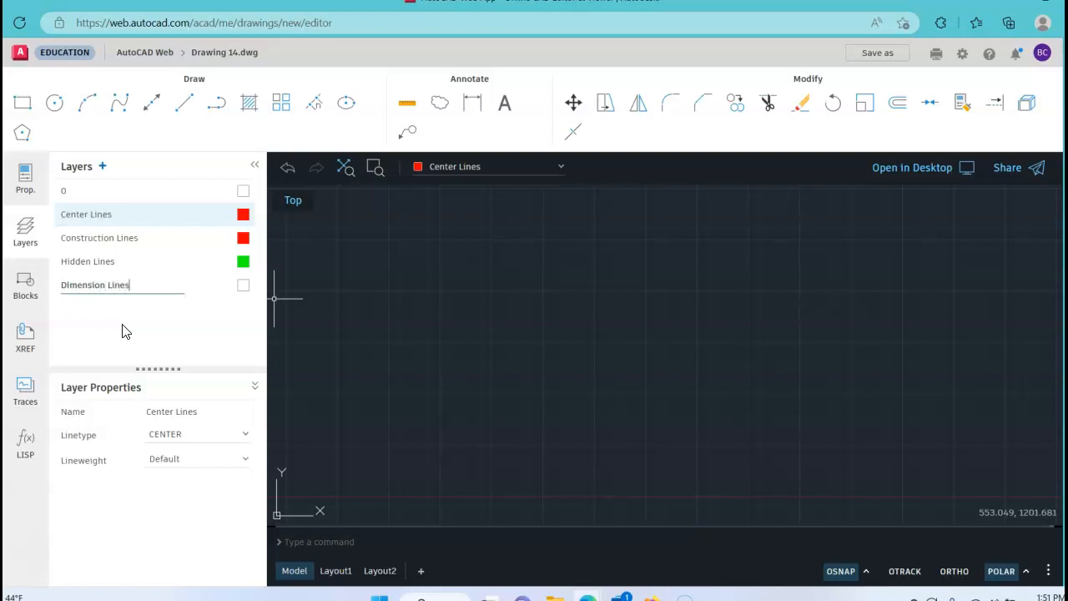
left_click(244, 285)
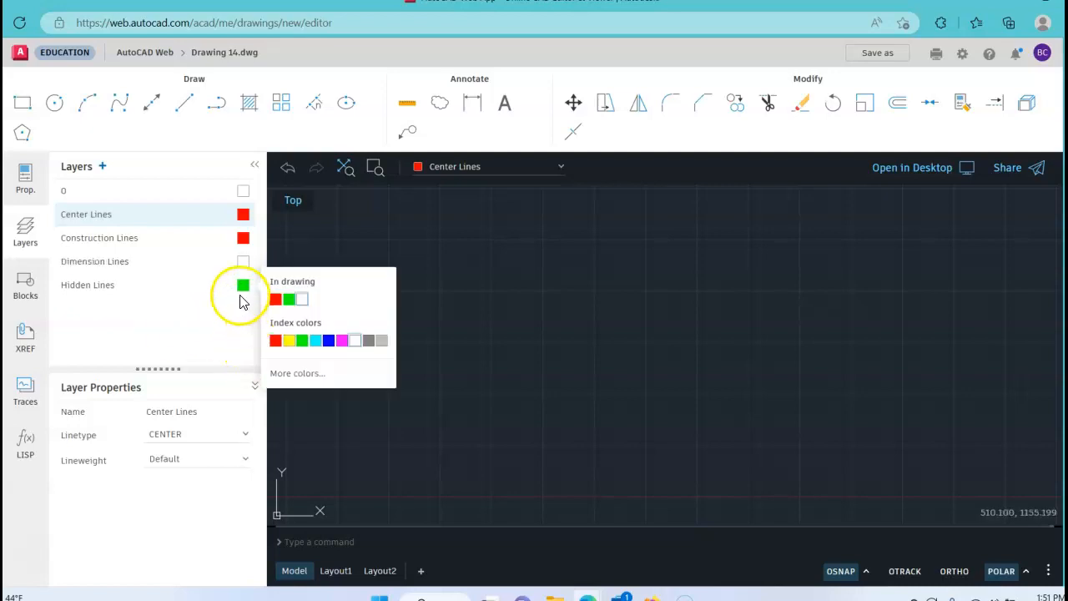
left_click(316, 340)
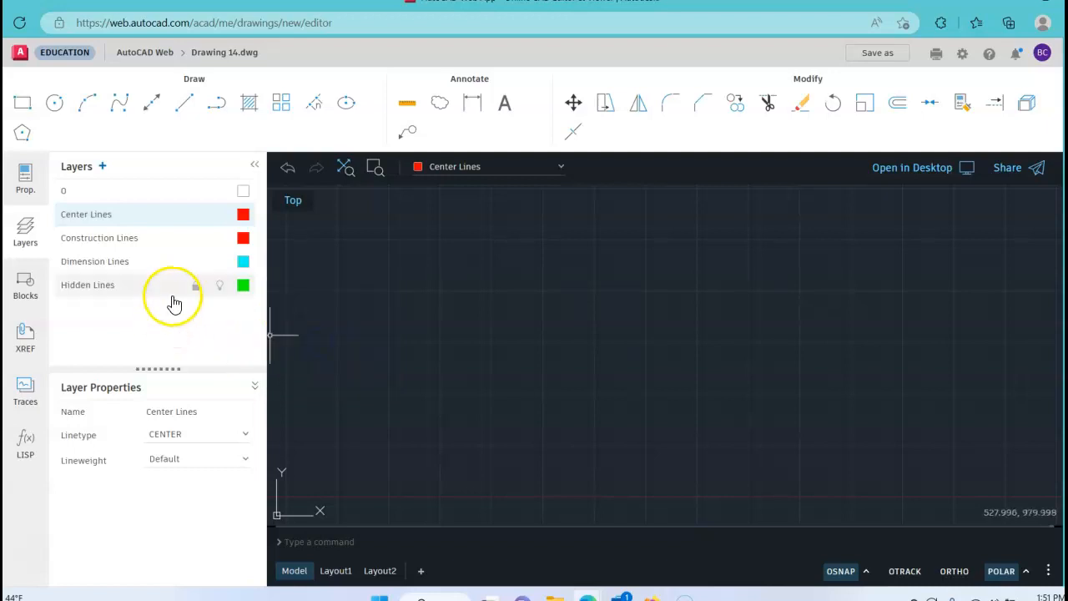
left_click(114, 261)
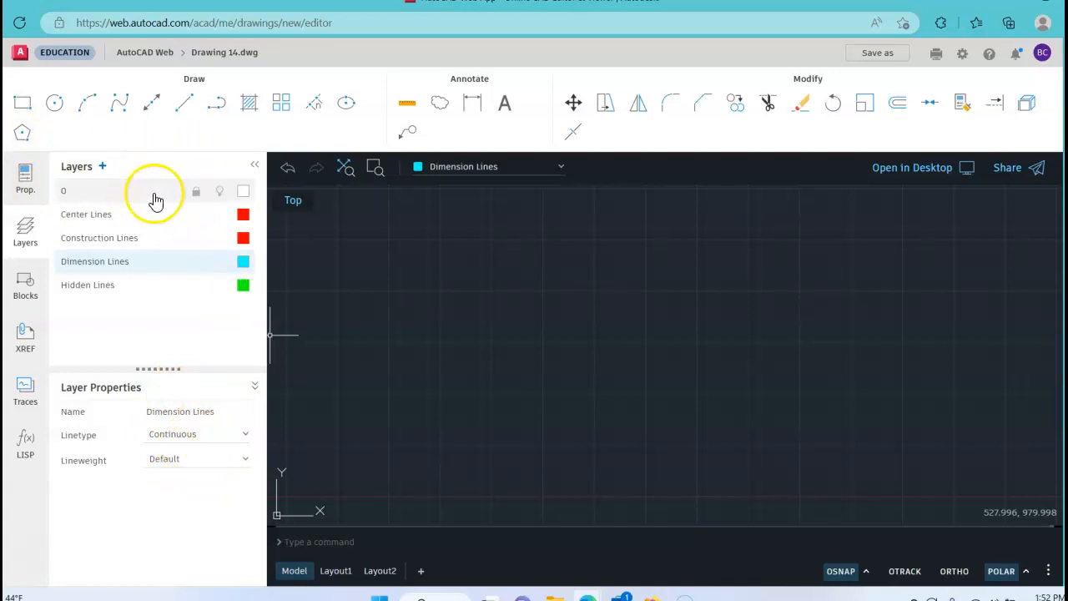
Hide the layer list and make layer 0 the current layer.
left_click(254, 164)
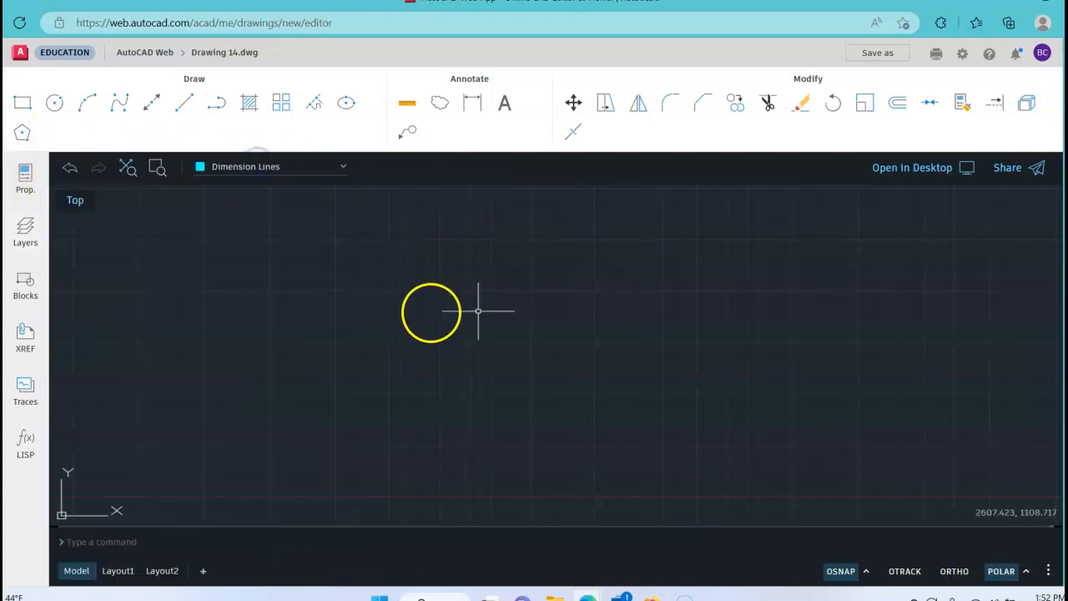
left_click(340, 171)
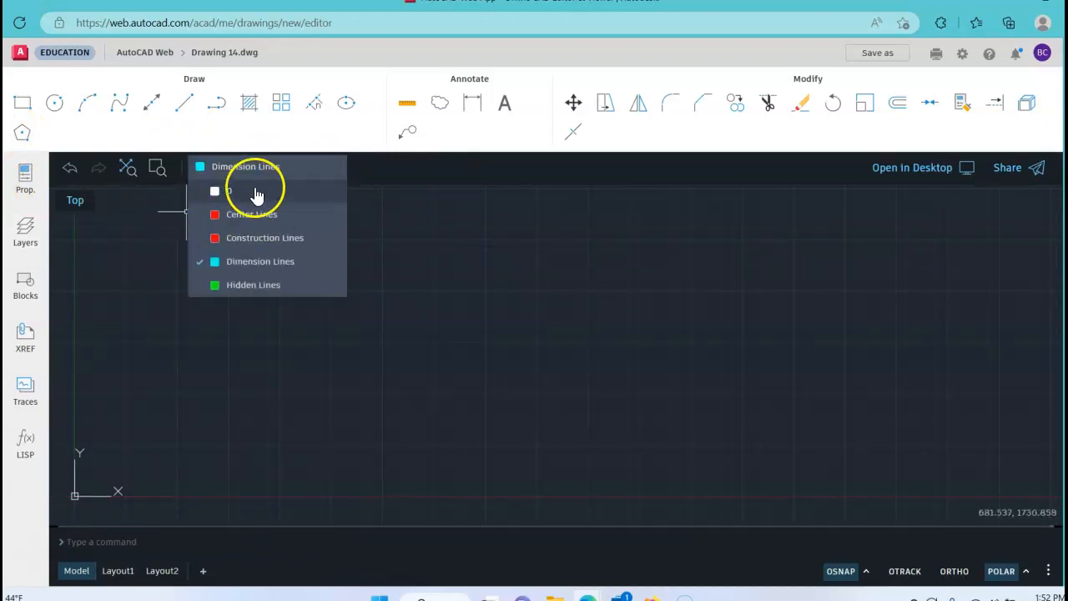
left_click(257, 192)
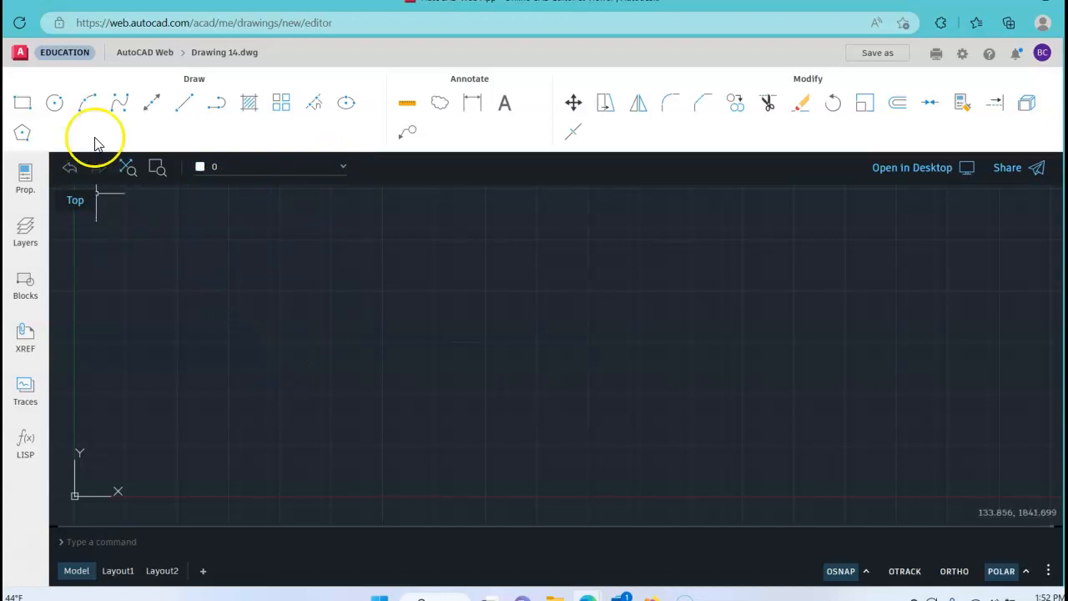
left_click(185, 102)
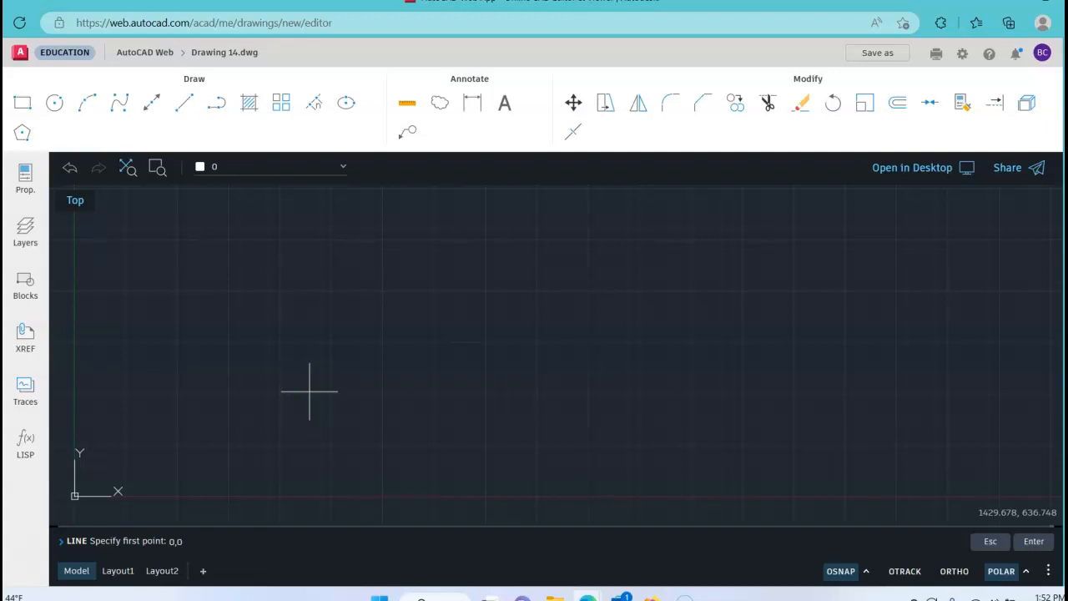
key("Return")
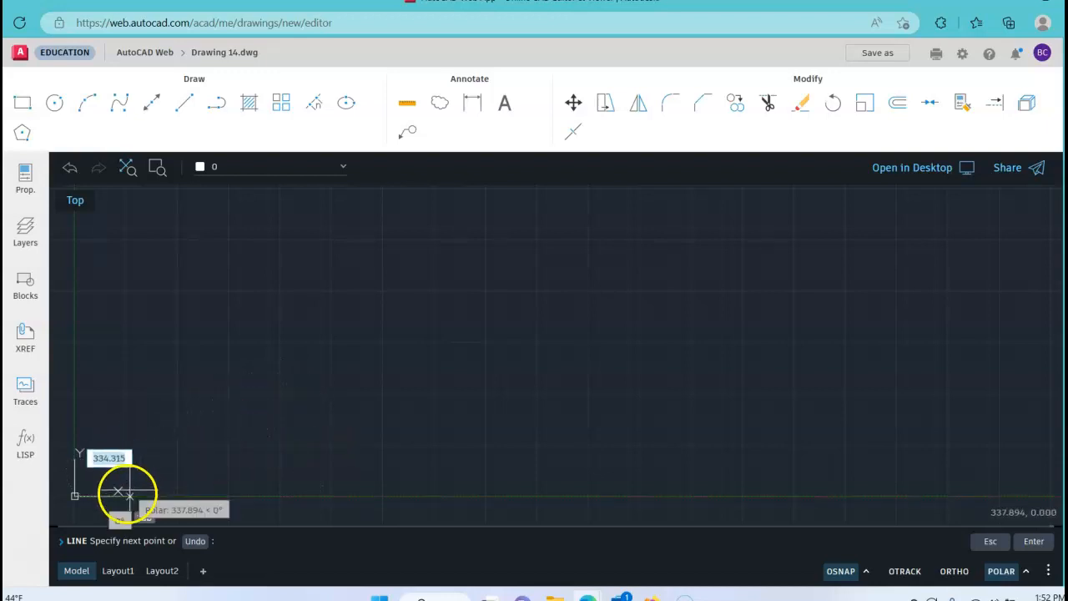
mouse_move(94, 481)
middle_mouse_down()
mouse_move(439, 319)
mouse_move(432, 329)
middle_mouse_up()
scroll(436, 324, "down", 5)
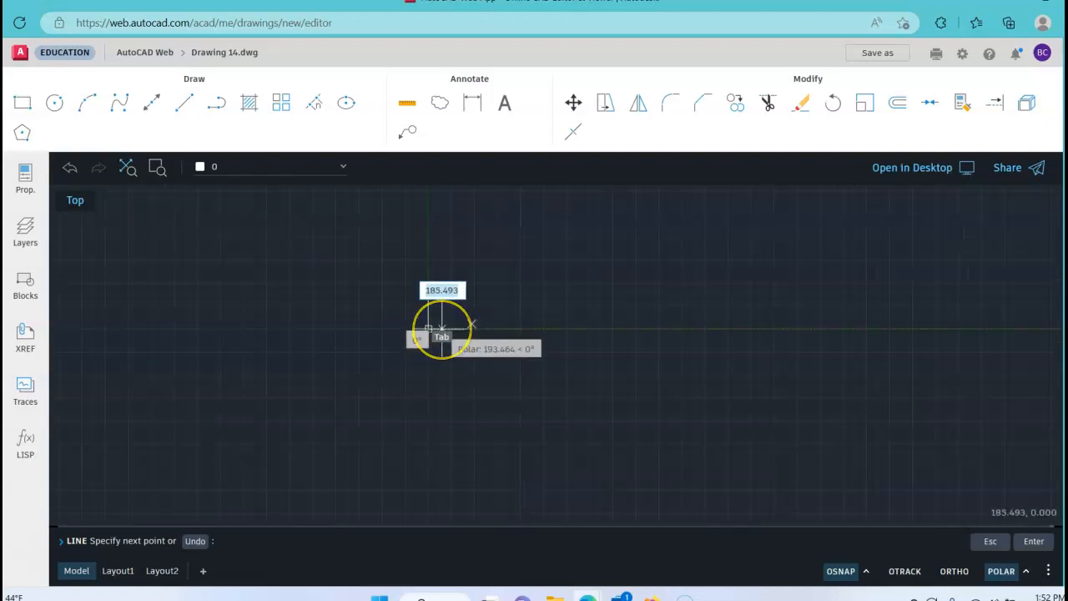
scroll(442, 328, "up", 2)
left_click(442, 329)
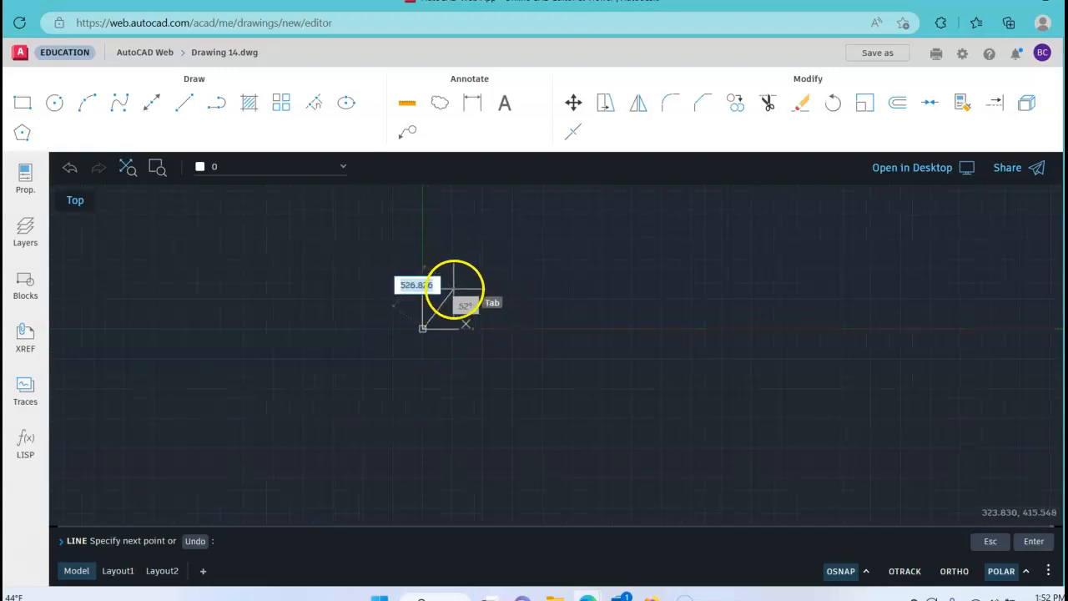
right_click(474, 289)
left_click(508, 306)
key("Escape")
key("Escape")
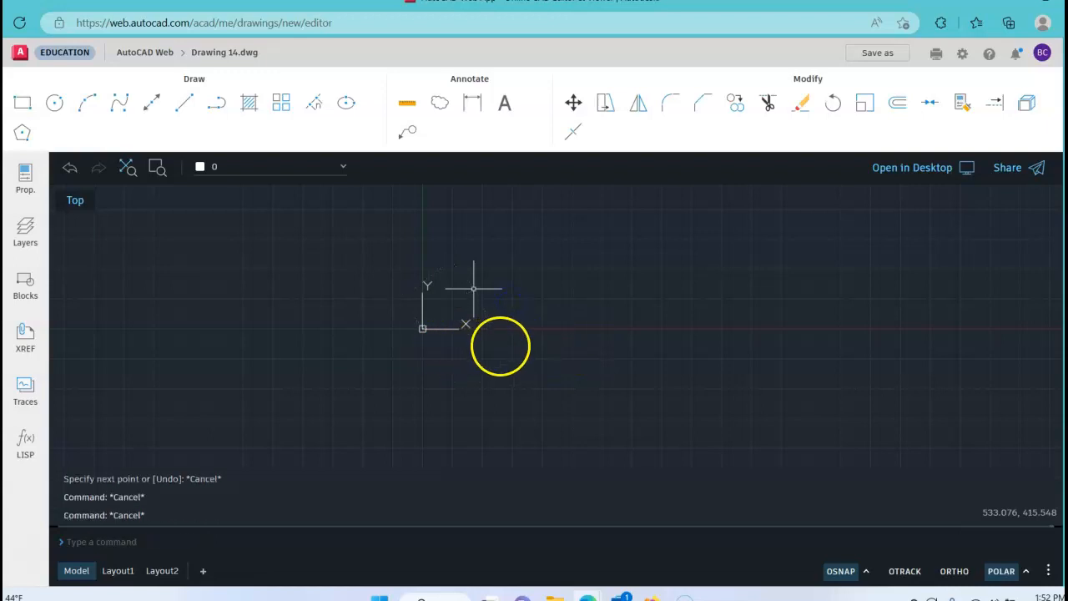
Zoom the view to the drawing extents, then into a small window around the origin.
type("z")
key("Return")
type("e")
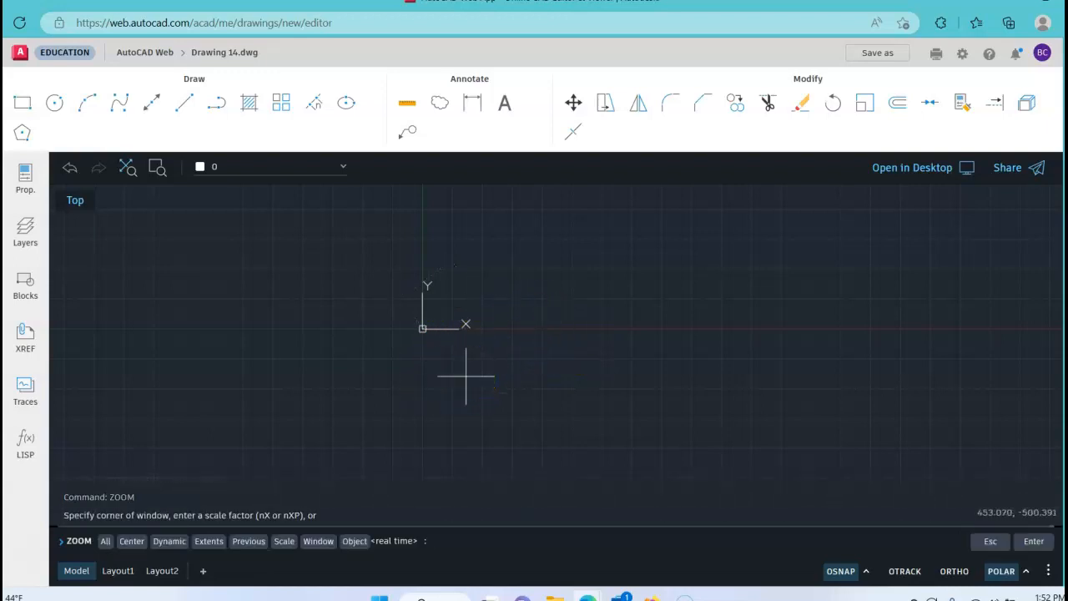
key("Return")
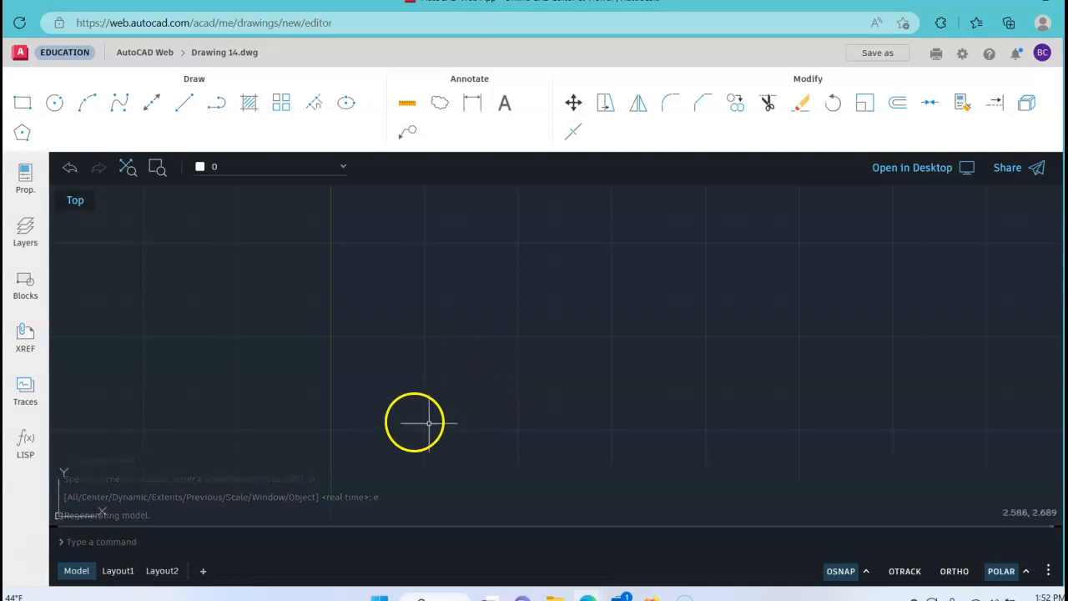
middle_click_drag(269, 434, 501, 224)
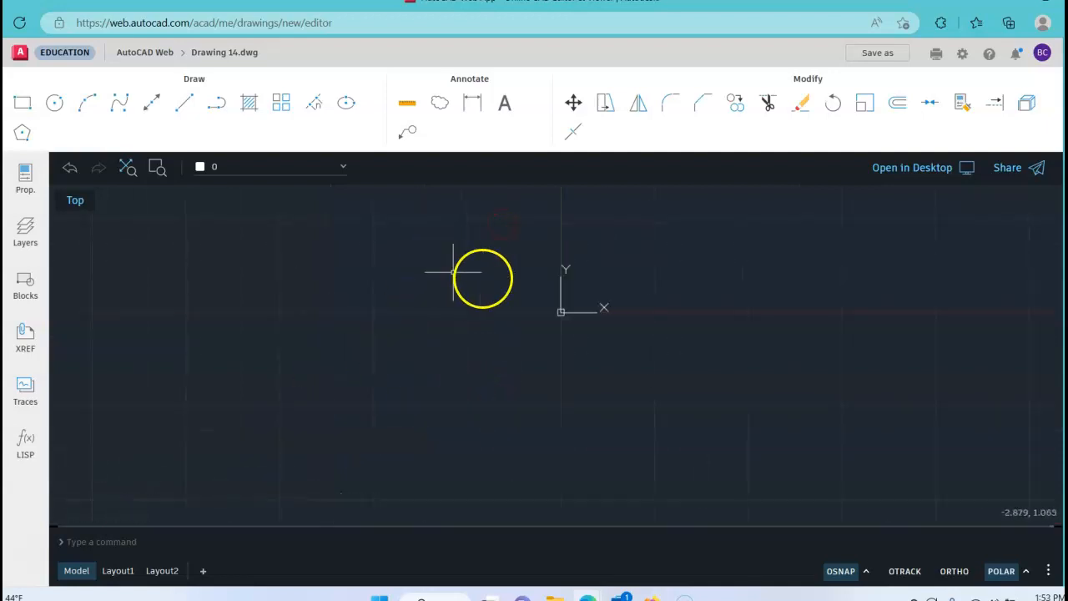
scroll(587, 298, "down", 3)
scroll(592, 294, "up", 2)
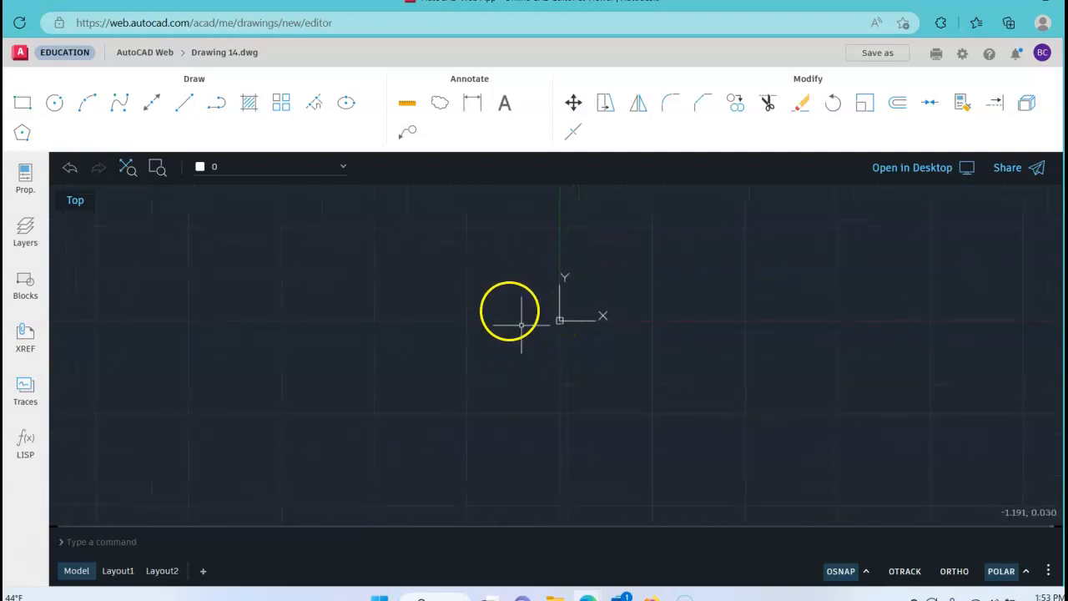
type("z")
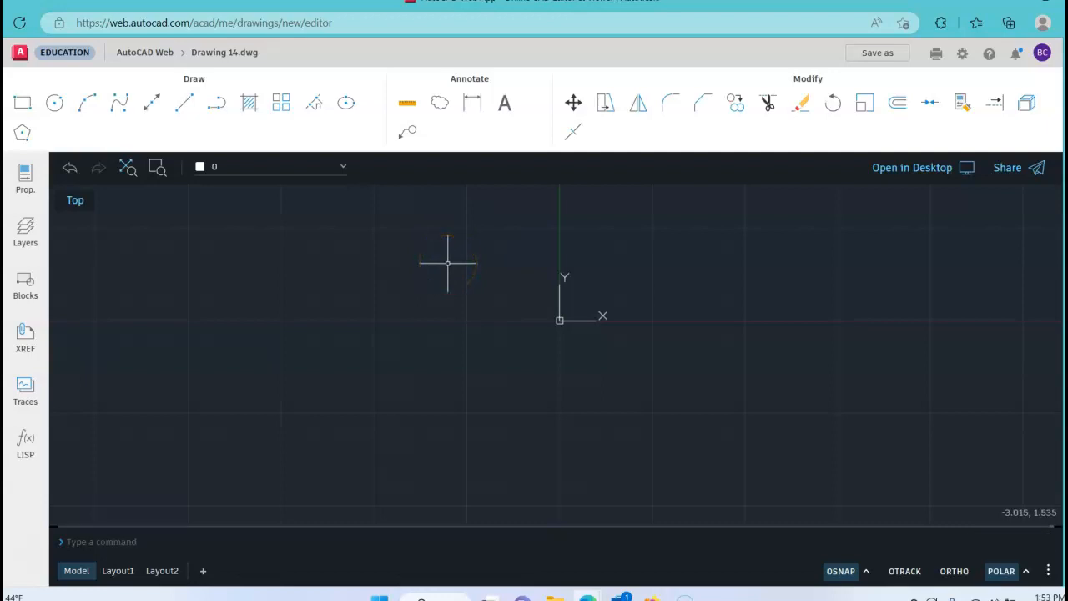
key("Return")
type("w")
key("Return")
left_click(530, 334)
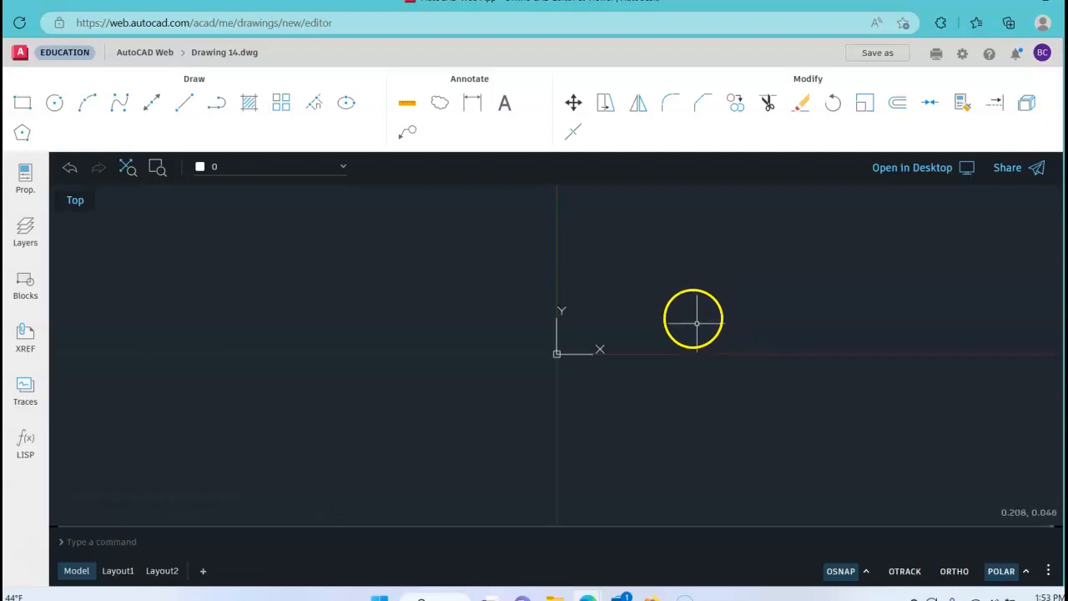
Start a line at 0,0 and draw its first segment 0.25 long vertically upward.
left_click(183, 105)
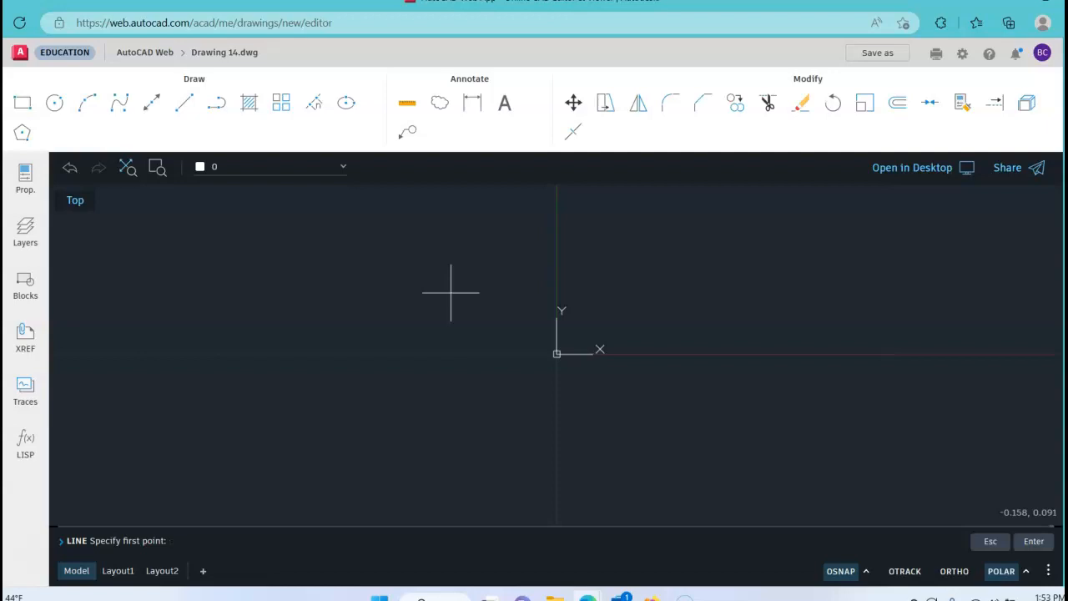
type("0,0")
key("Return")
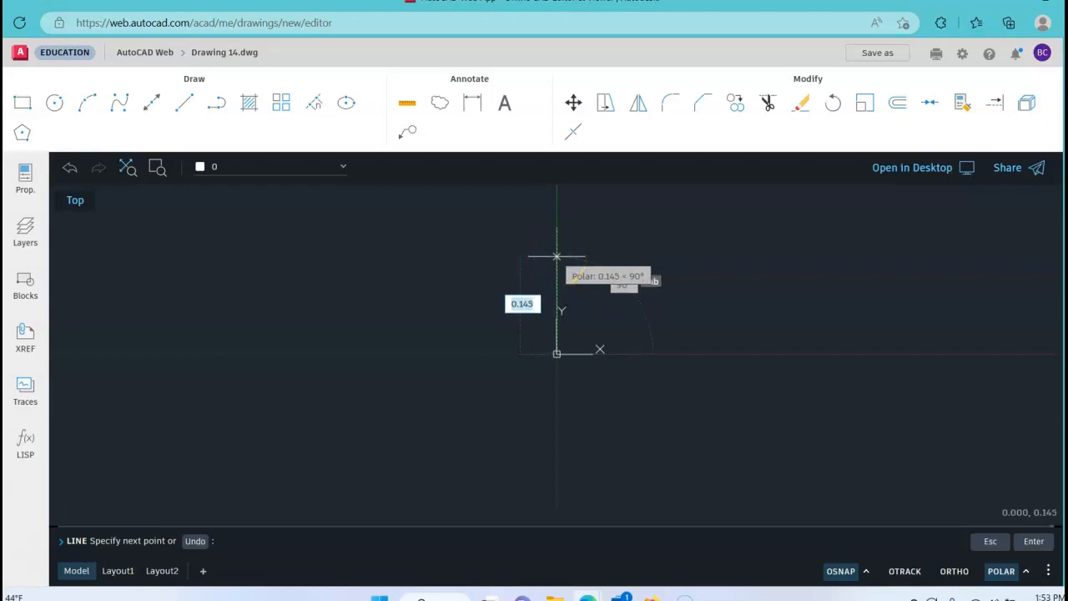
type(".25")
key("Return")
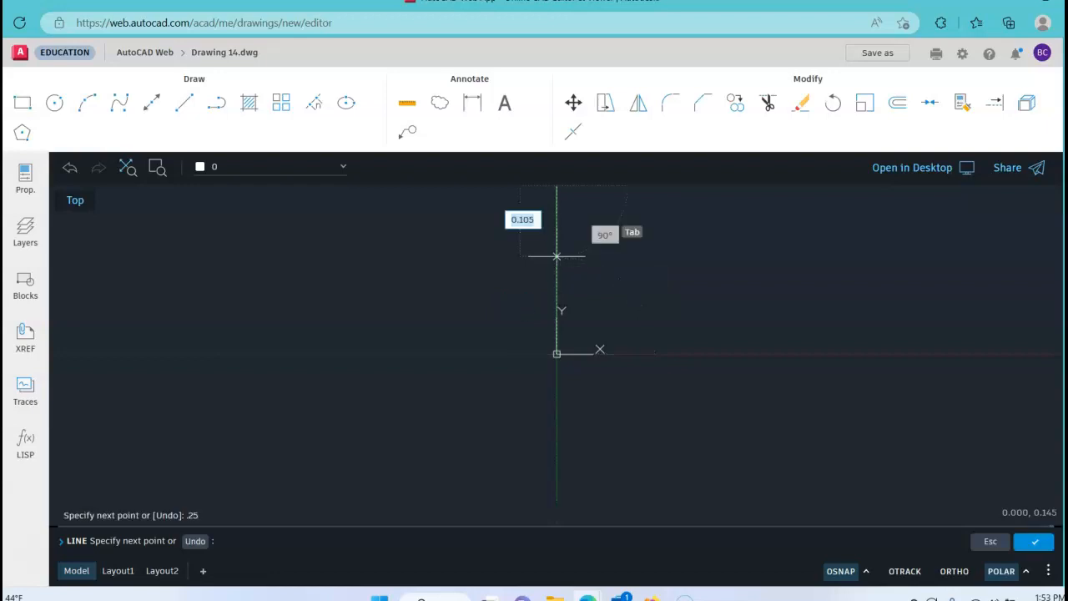
Continue the line from the top of the short vertical segment with a horizontal segment 1.25 long at 0°.
mouse_move(675, 301)
middle_mouse_down()
mouse_move(510, 465)
mouse_move(454, 448)
middle_mouse_up()
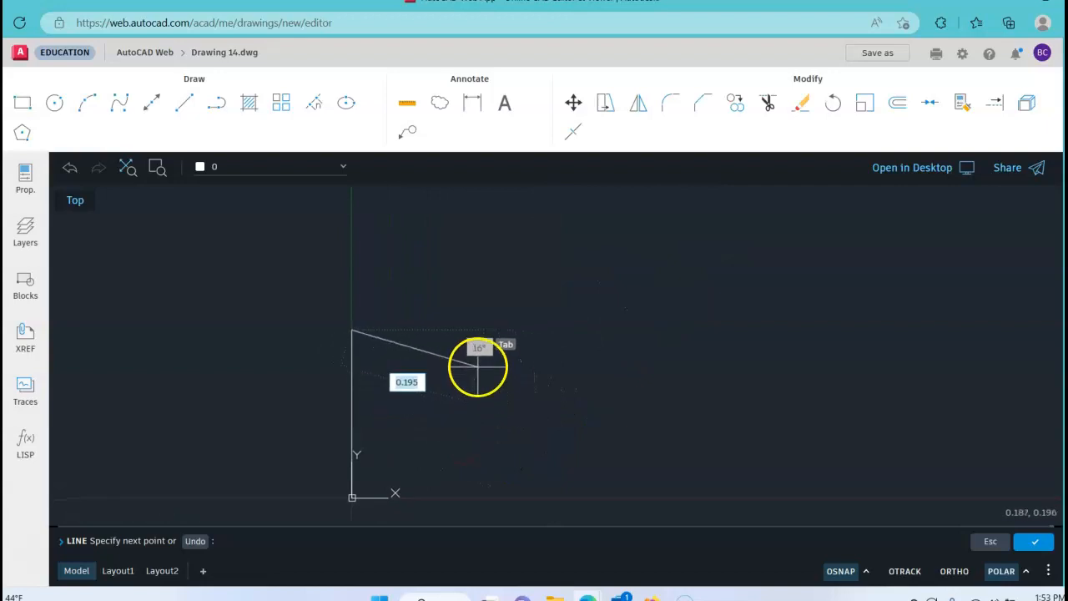
scroll(481, 354, "down", 3)
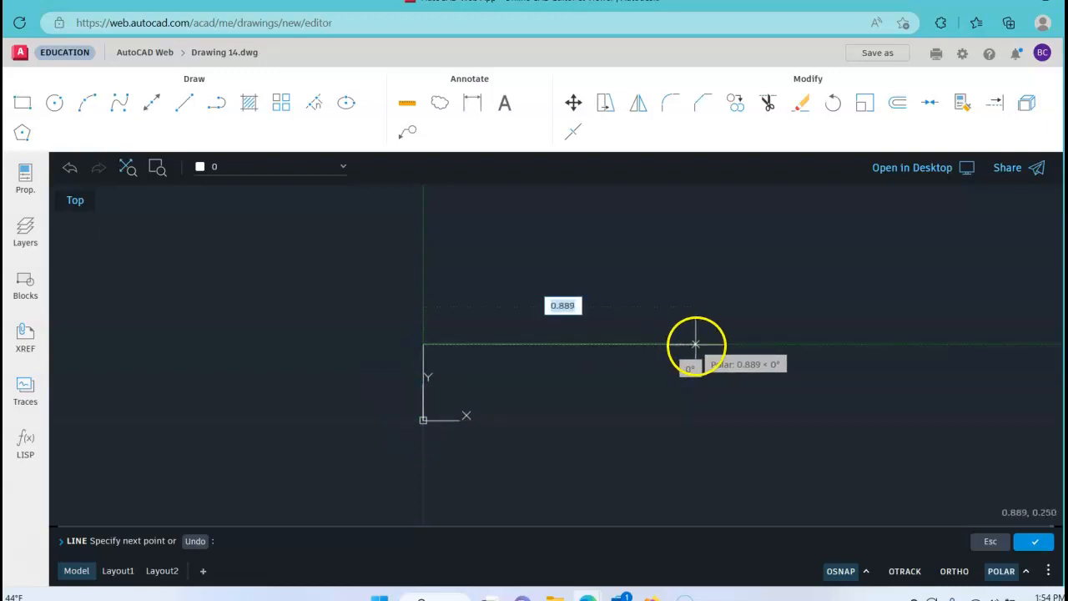
middle_click_drag(746, 339, 493, 350)
middle_click_drag(884, 349, 656, 348)
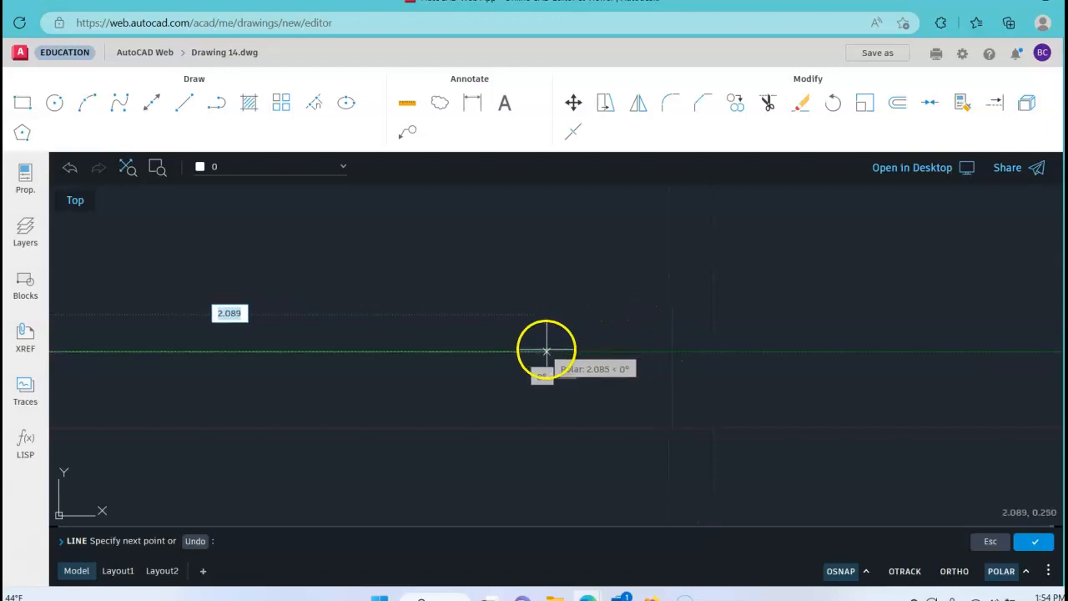
mouse_move(534, 348)
middle_mouse_down()
mouse_move(852, 343)
mouse_move(954, 307)
middle_mouse_up()
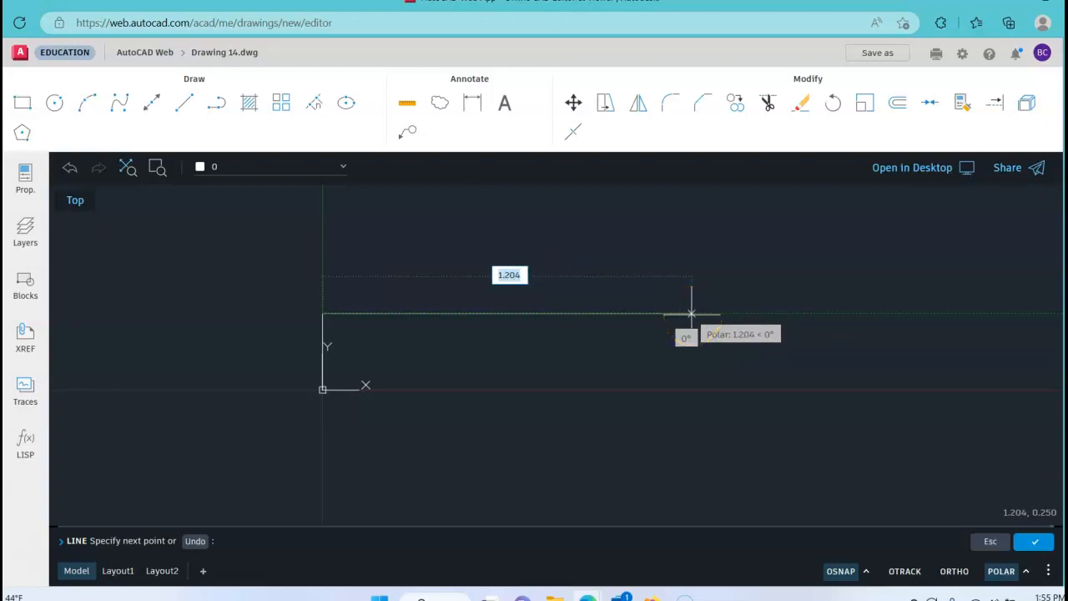
type("1")
key("Tab")
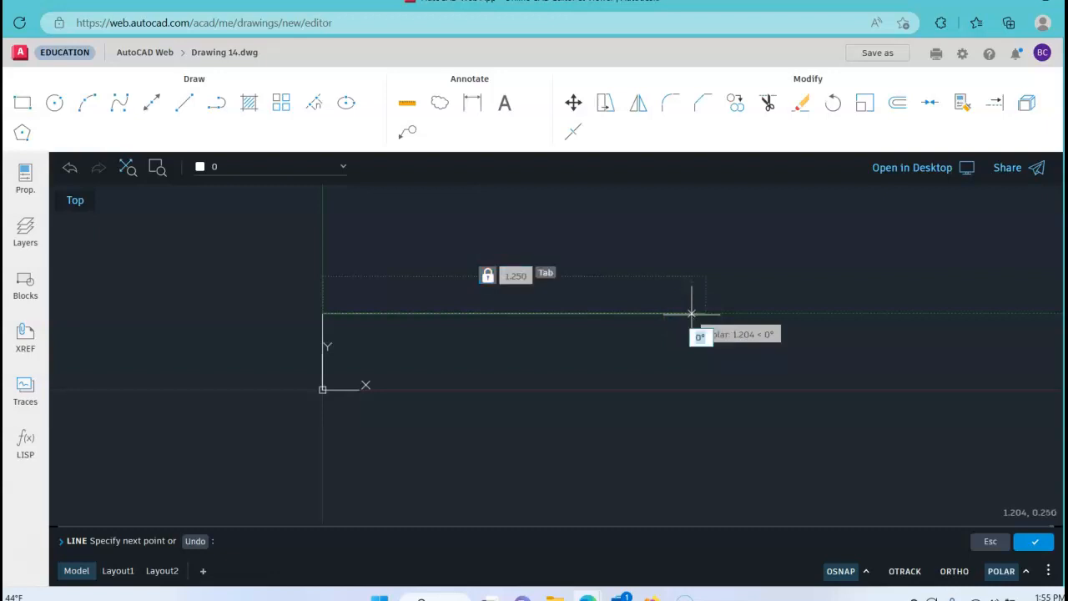
key("Return")
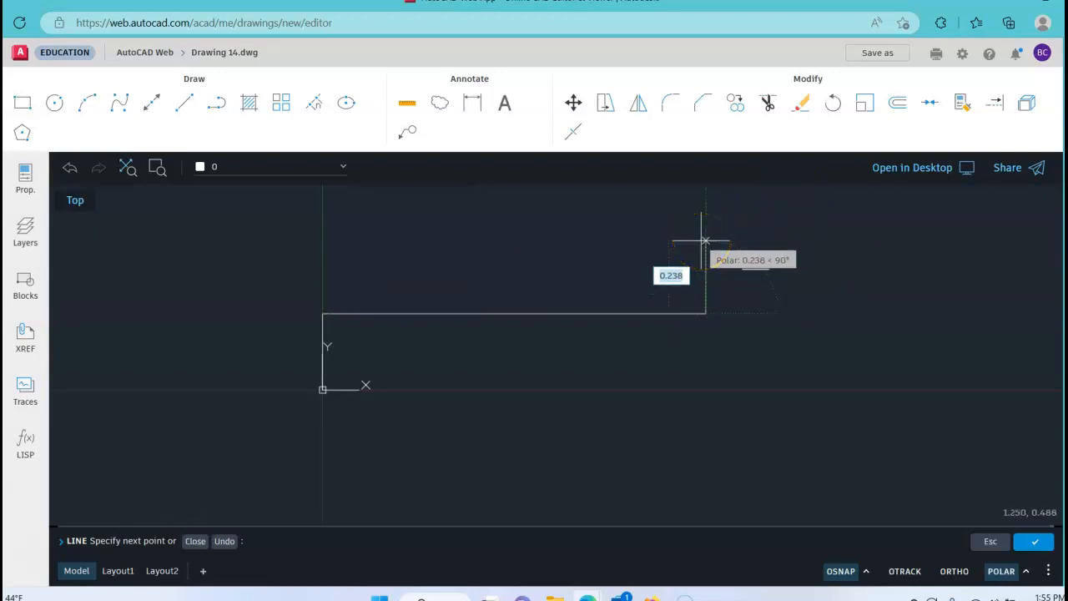
Add a vertical line segment 2.5 long at 90° from the end of the 1.25 horizontal segment.
middle_click_drag(706, 241, 527, 305)
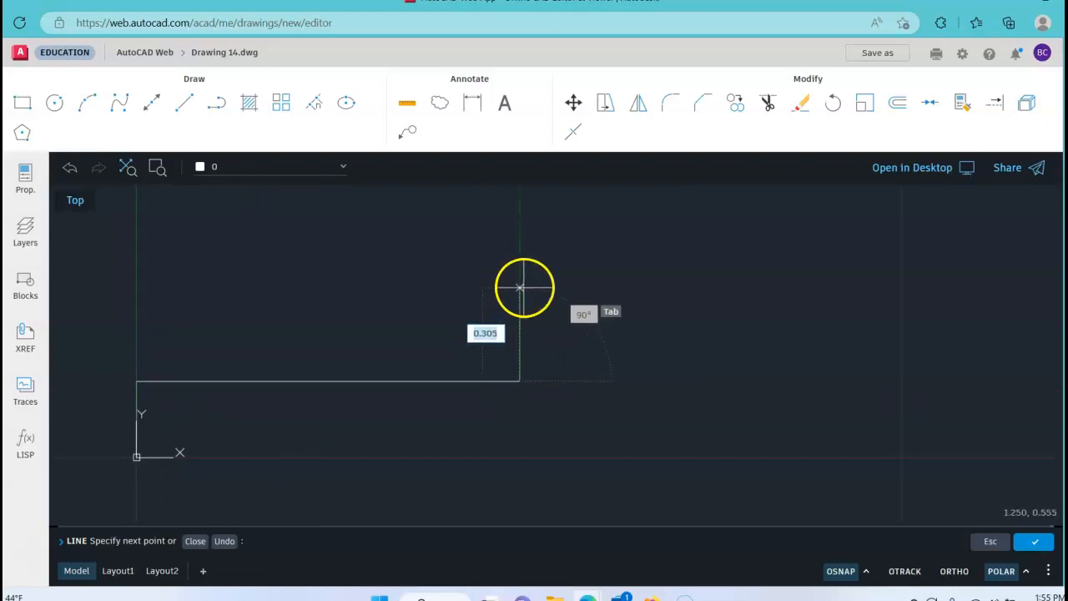
scroll(546, 282, "up", 1)
scroll(542, 277, "down", 3)
mouse_move(546, 237)
middle_mouse_down()
mouse_move(490, 320)
mouse_move(484, 305)
middle_mouse_up()
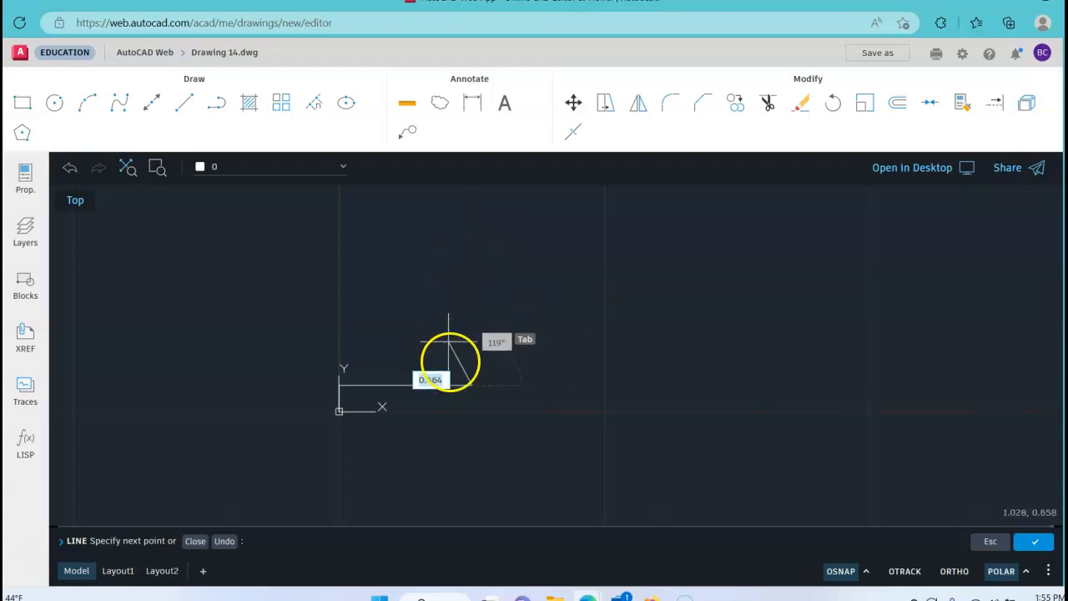
left_click(472, 385)
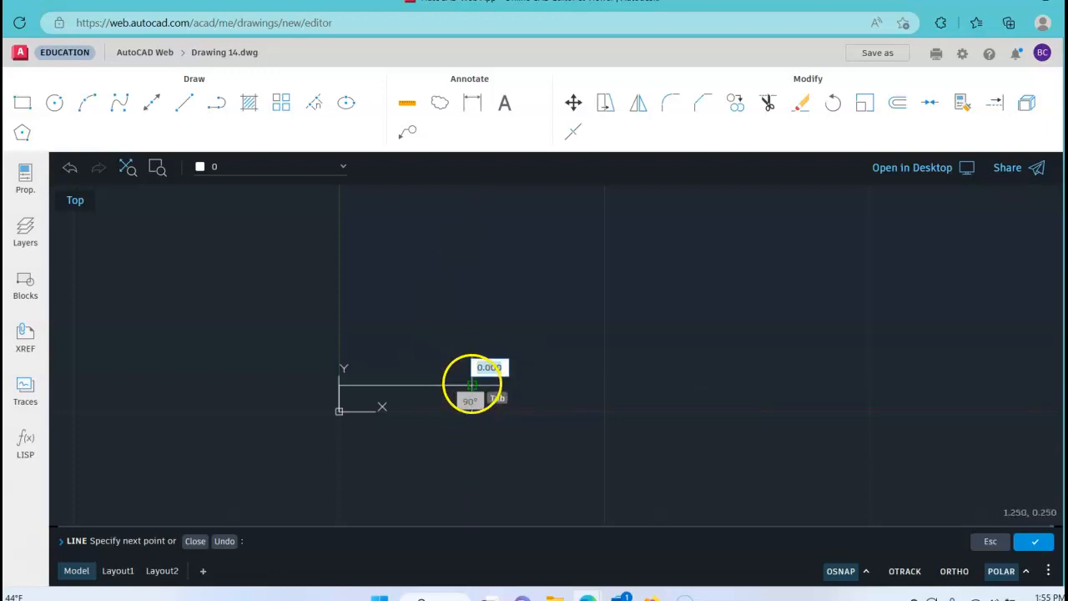
left_click(472, 243)
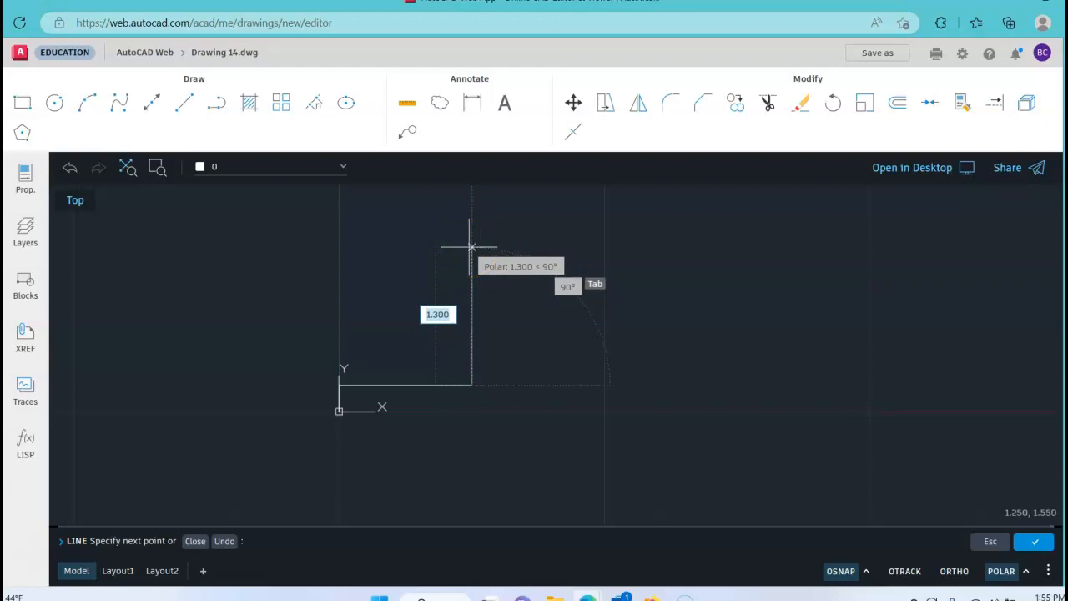
type("2.5")
key("Tab")
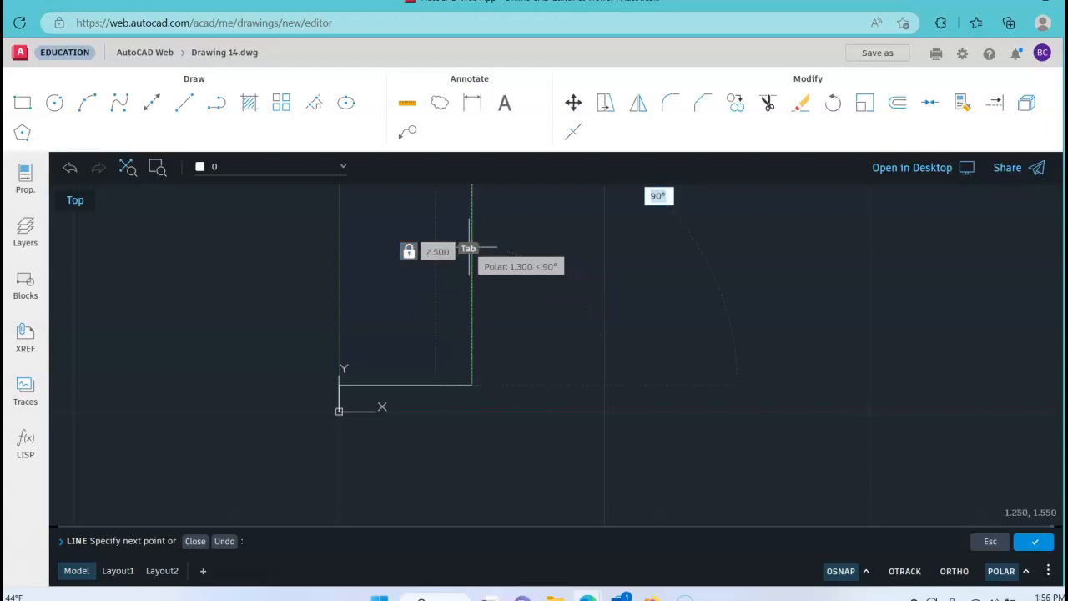
type("90")
key("Return")
Add a horizontal line segment 2.5 long at 0° from the top of the tall vertical segment.
middle_click_drag(693, 262, 648, 352)
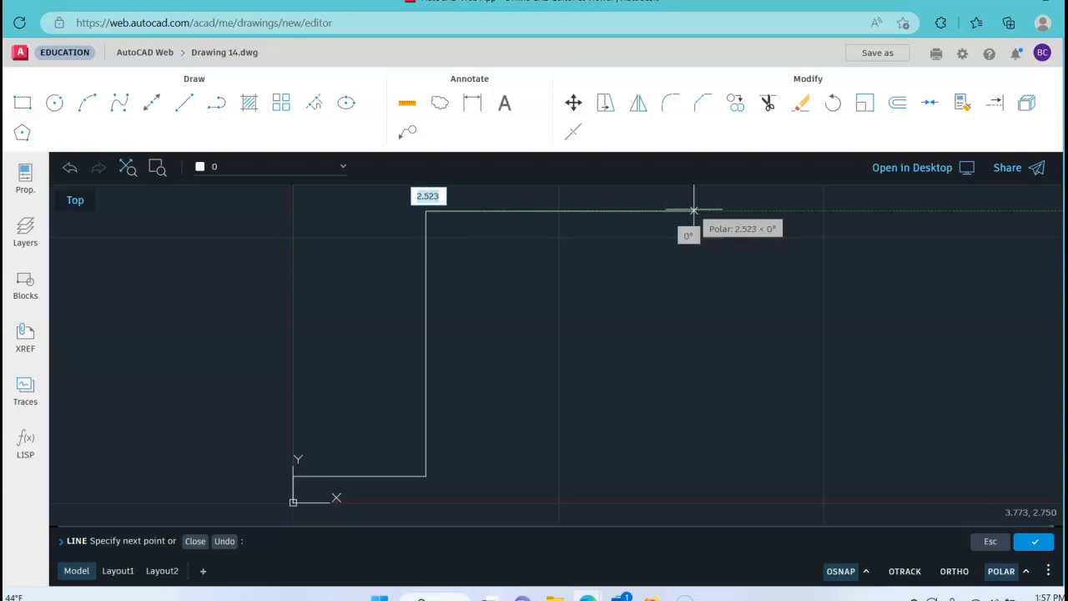
type("2.5")
key("Tab")
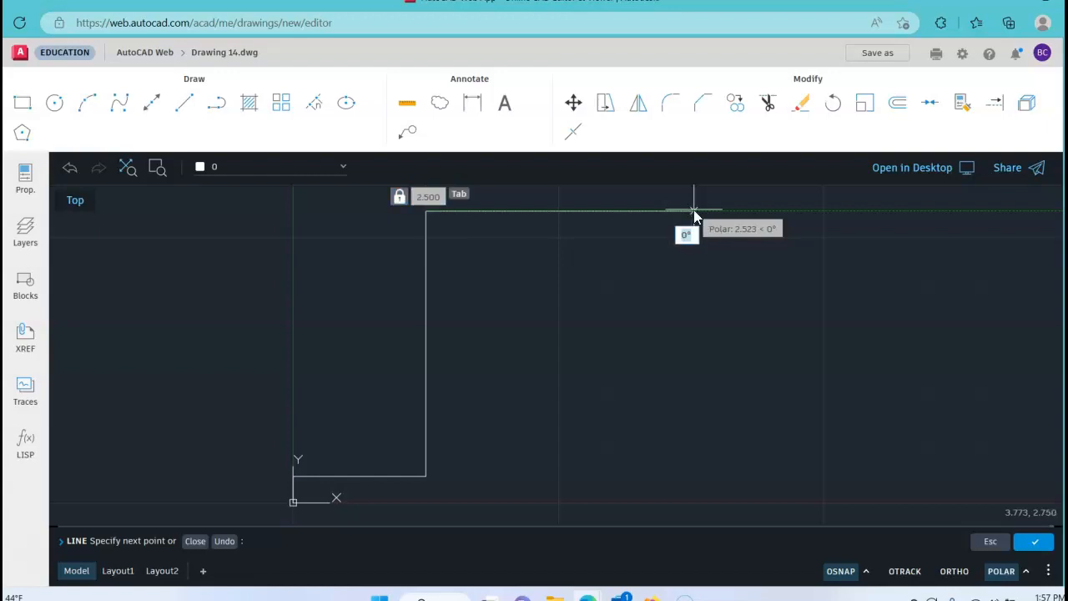
key("Return")
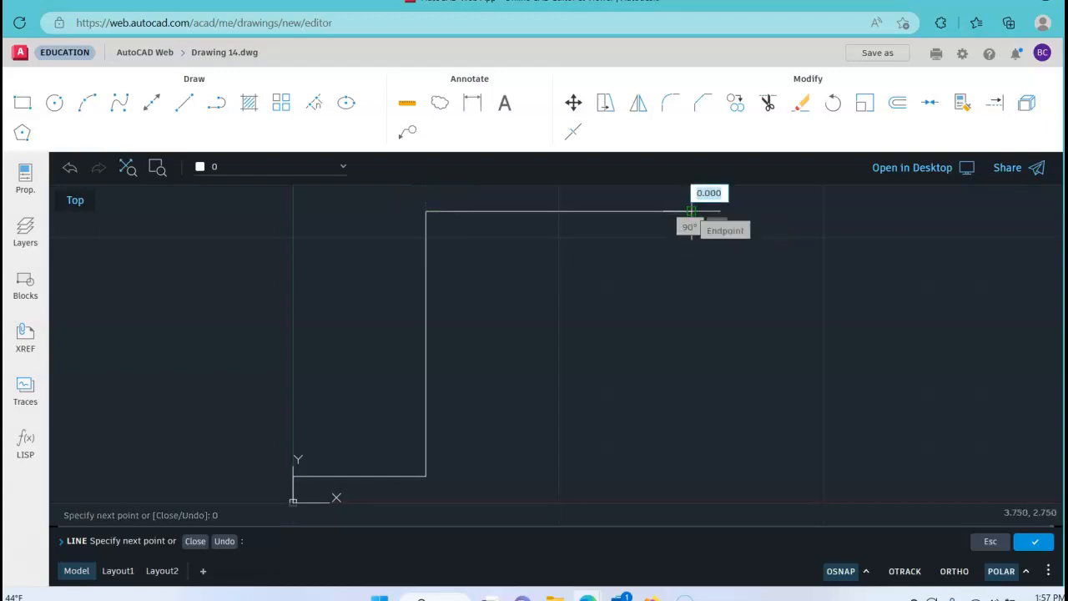
Continue the line with a vertical segment 2.5 long downward at 90° from the end of the top horizontal segment.
left_click(692, 278)
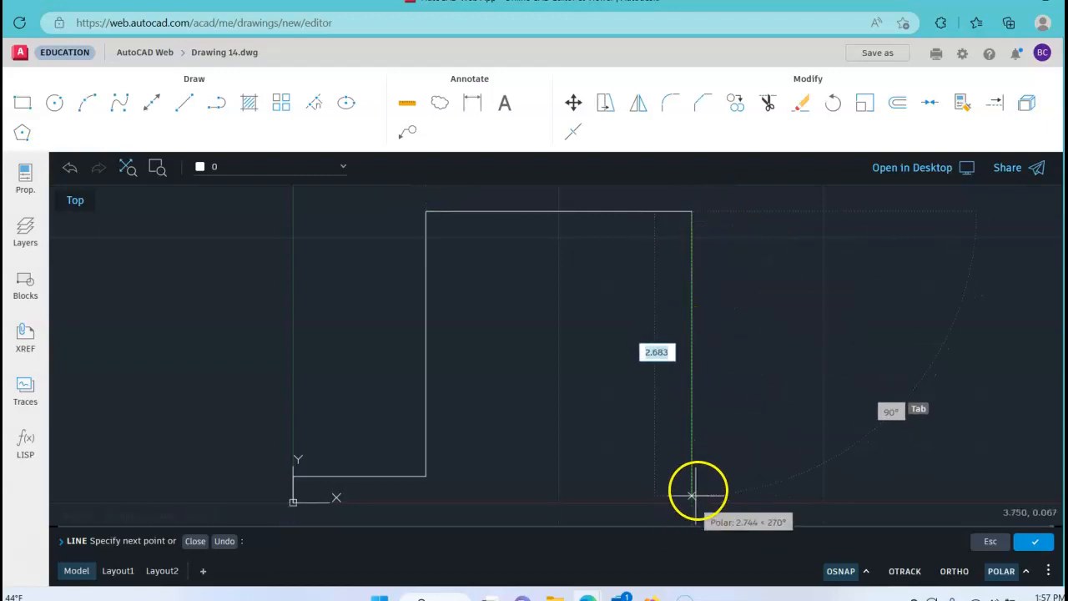
mouse_move(657, 367)
middle_mouse_down()
mouse_move(637, 317)
mouse_move(637, 337)
middle_mouse_up()
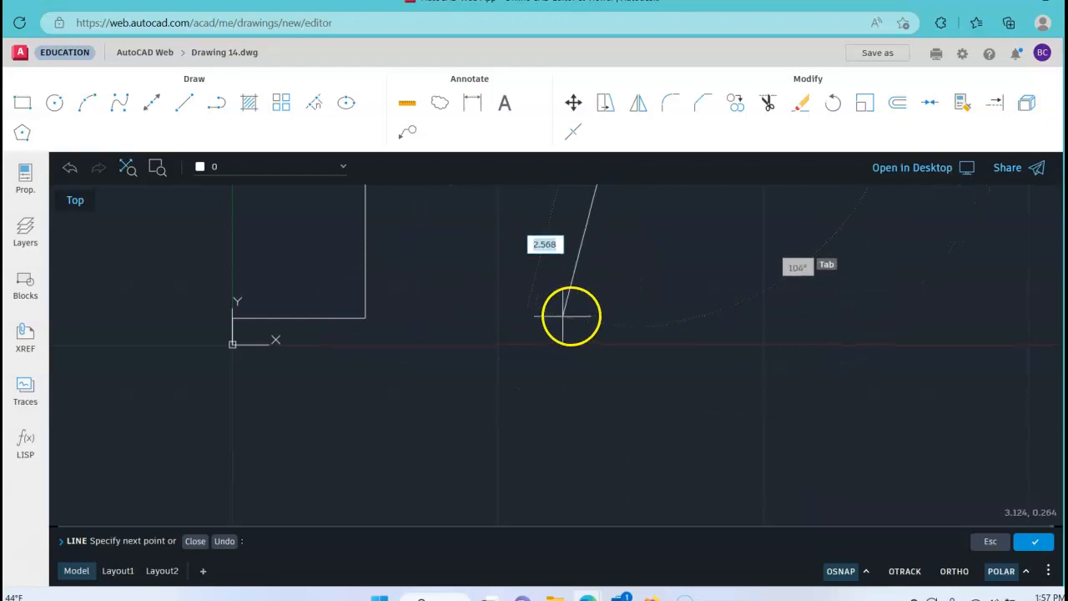
middle_click_drag(652, 312, 639, 362)
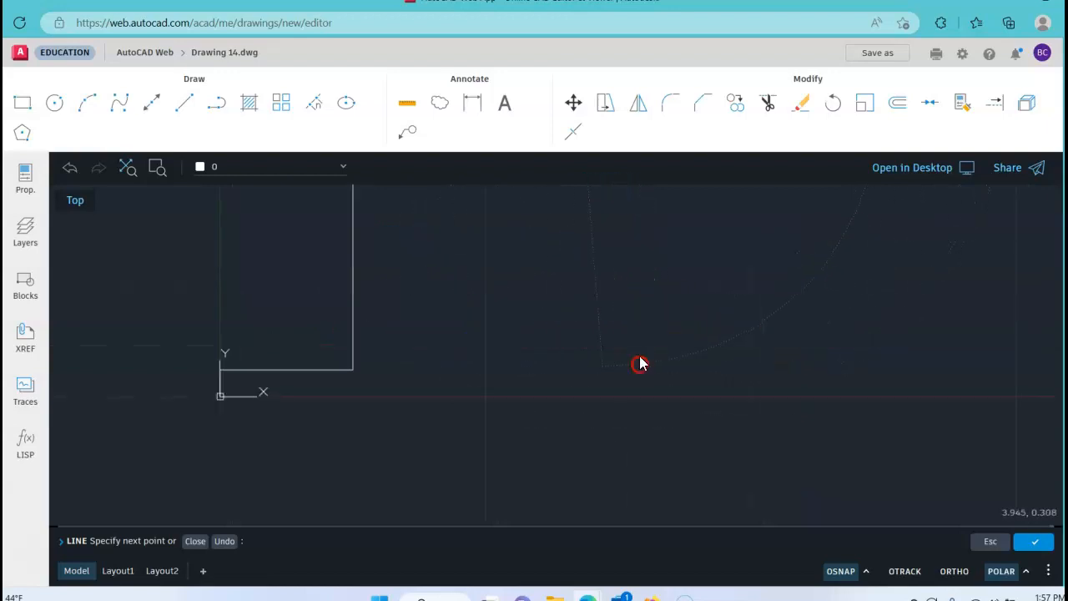
scroll(606, 342, "down", 3)
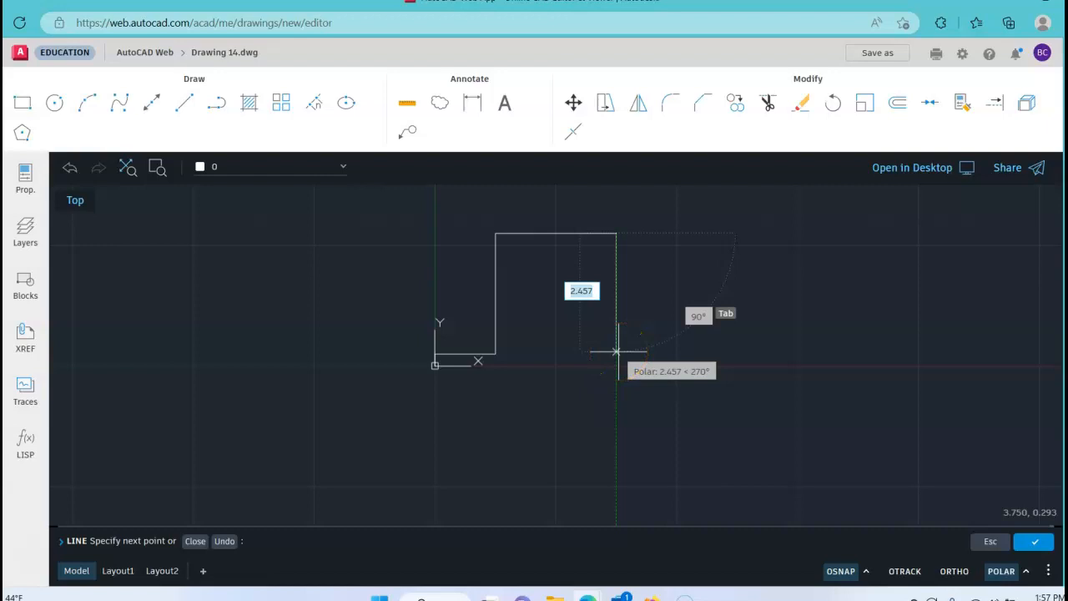
type("2")
key("Tab")
type("90")
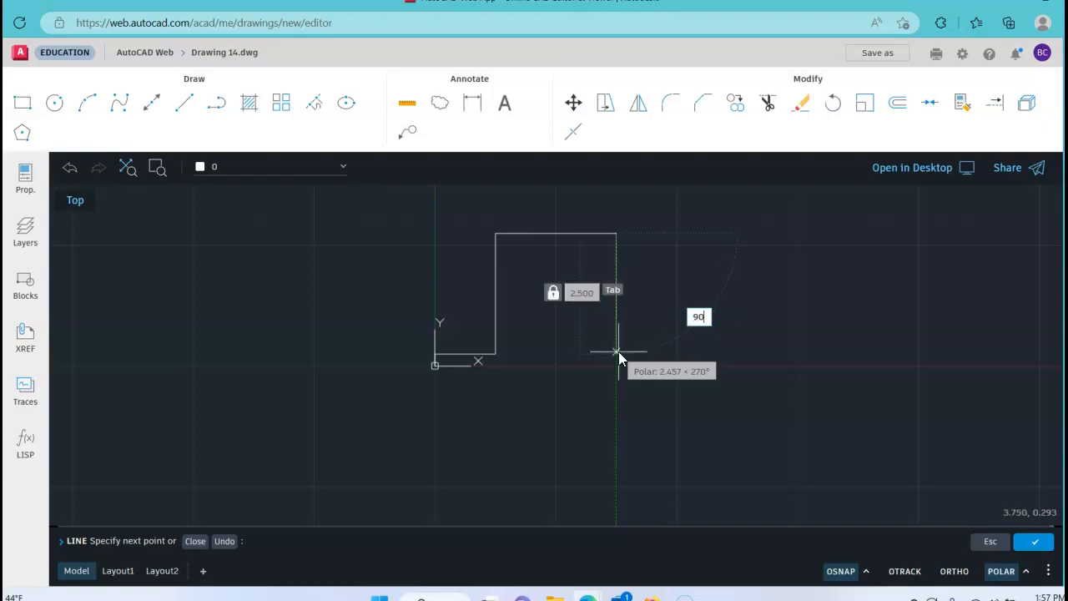
key("Return")
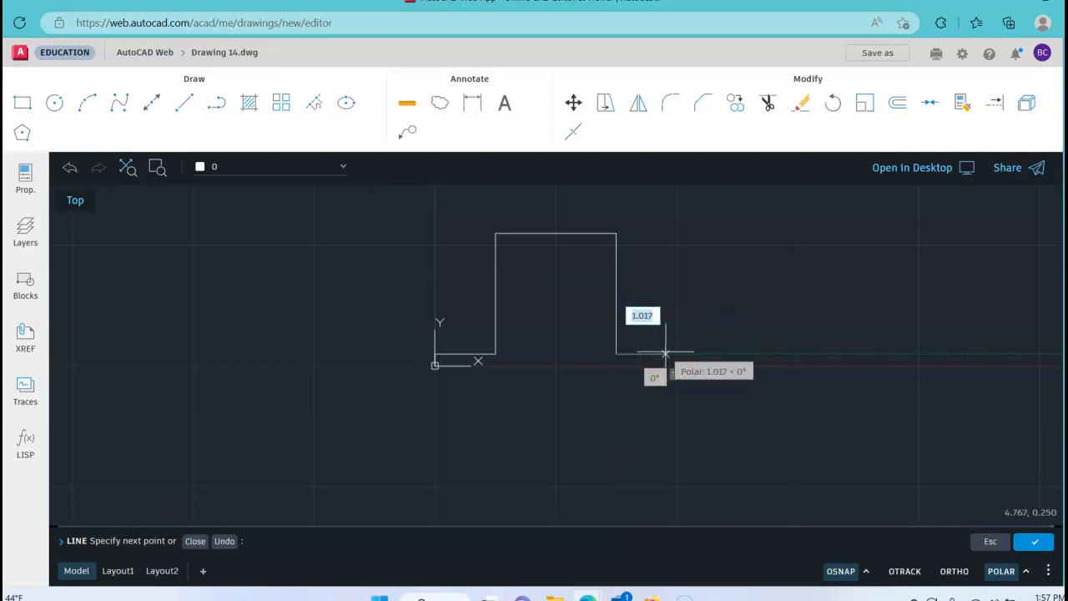
Add a horizontal line segment 1.25 long at 0° outward from the bottom of the tall descending segment.
type("1.25")
key("Tab")
type("0")
key("Return")
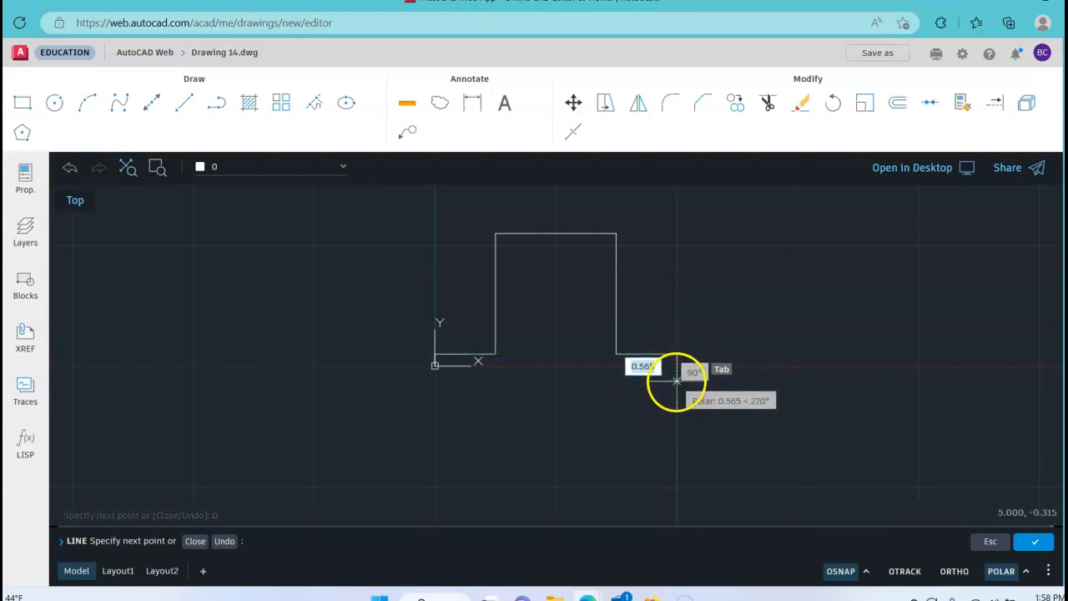
Add a vertical line segment 0.25 long downward at 90° to form the outer end of the second foot.
type("5")
key("Tab")
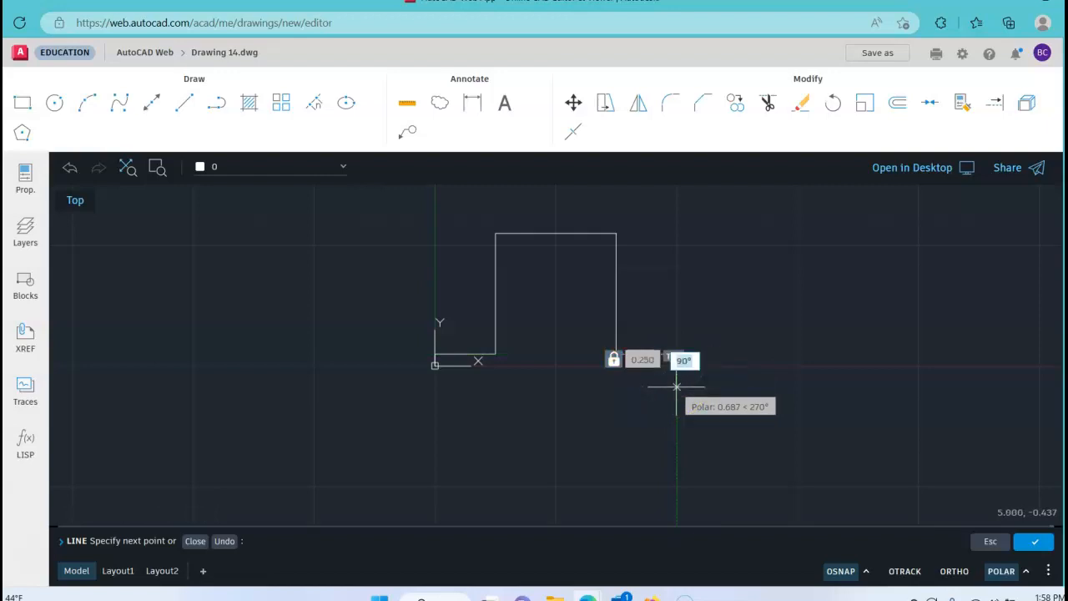
key("Return")
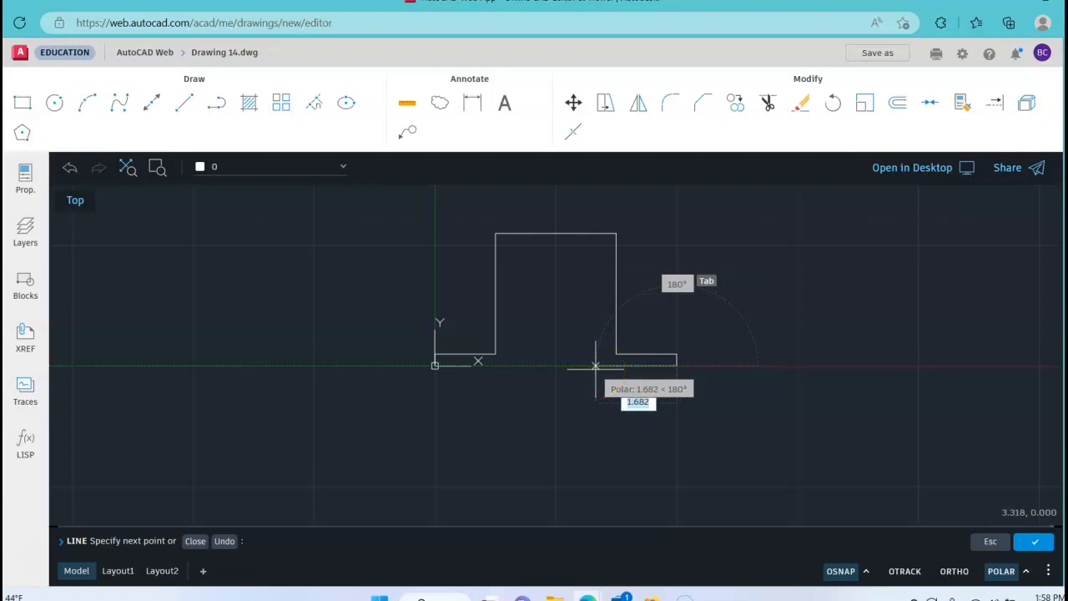
Draw the underside of the second foot as a horizontal segment 1.5 long at 180°, back toward the origin.
type(".5")
key("Tab")
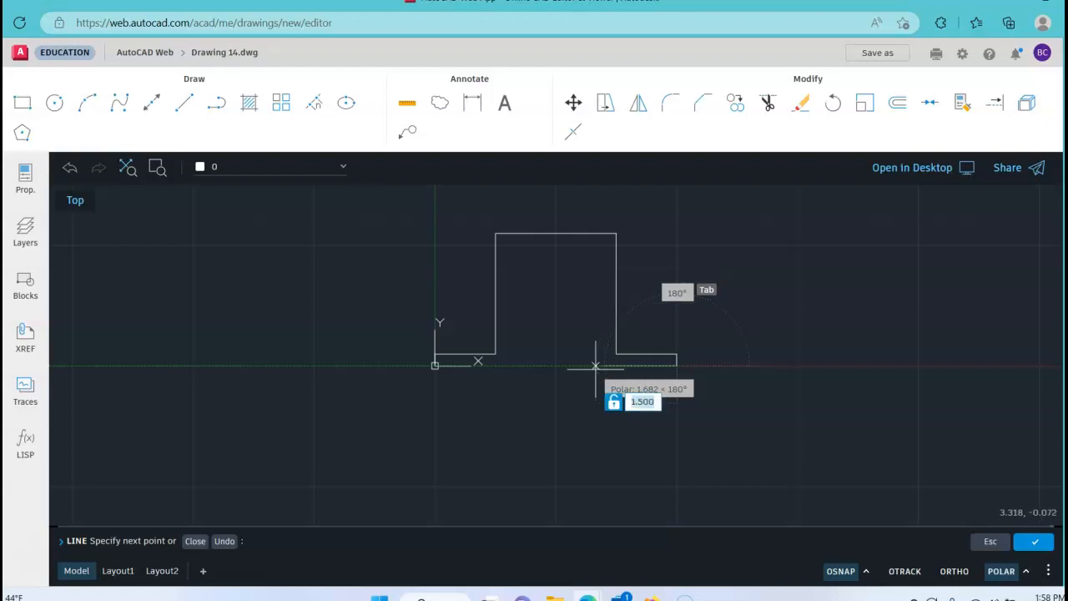
key("Return")
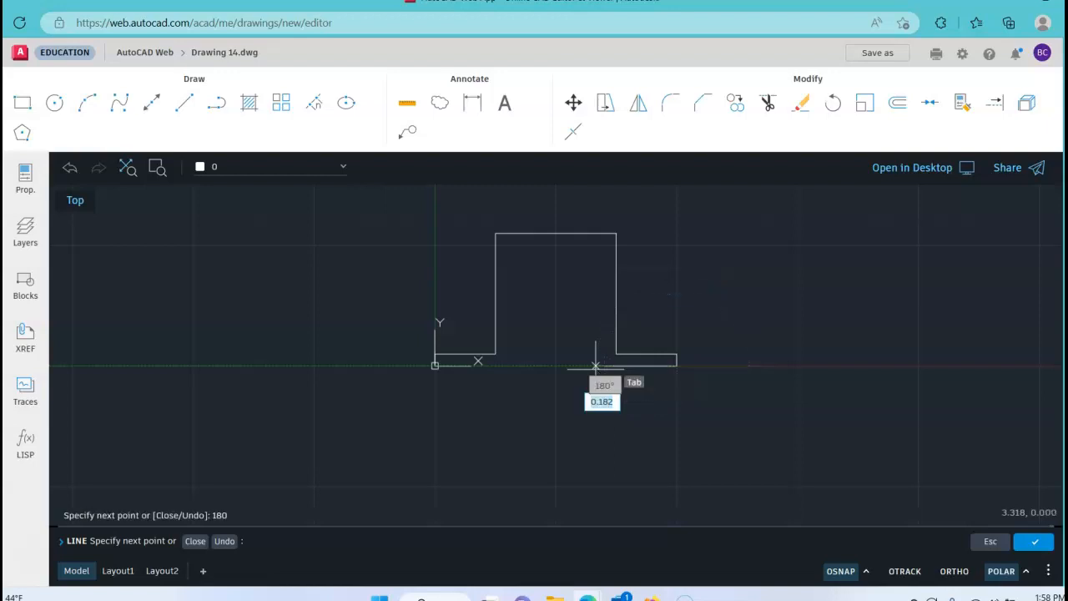
Draw an inner vertical segment 1.5 long upward from the inner end of the second foot's underside and end the line.
left_click(604, 328)
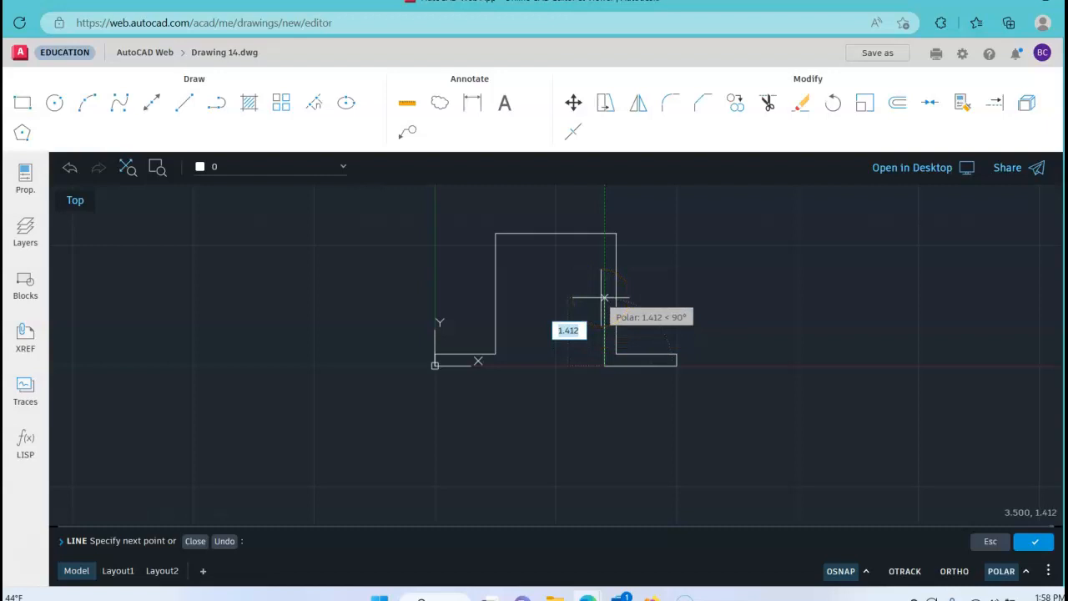
type("1.5")
key("Return")
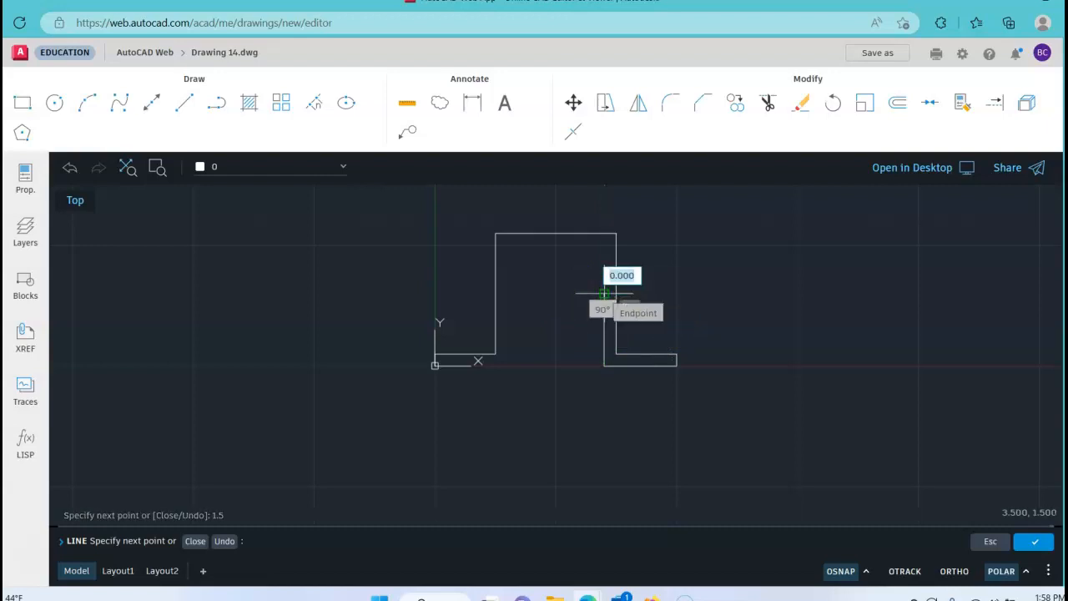
left_click(593, 320)
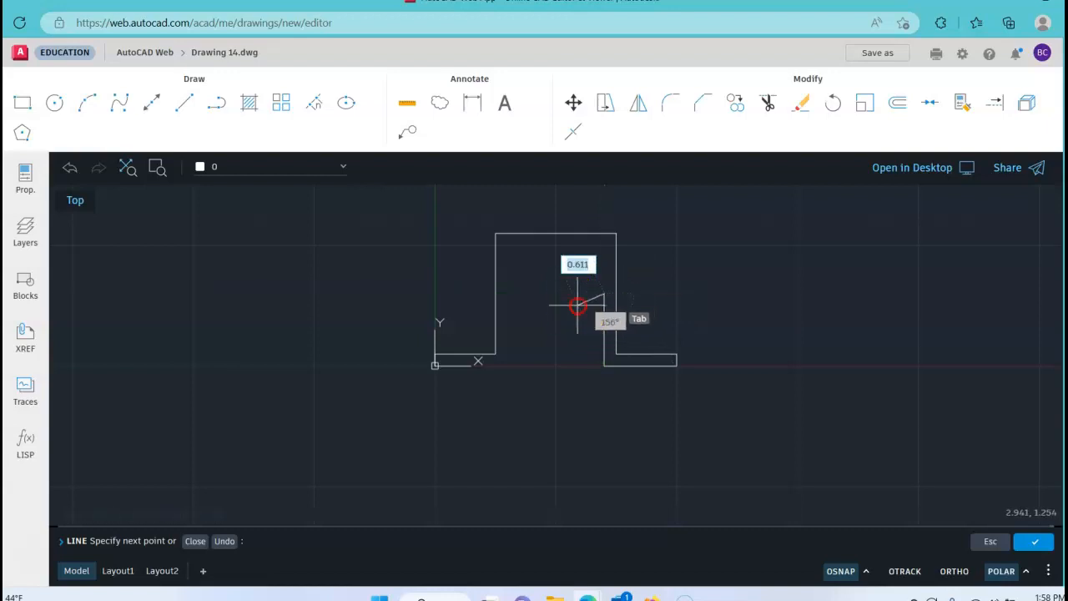
right_click(579, 306)
left_click(599, 321)
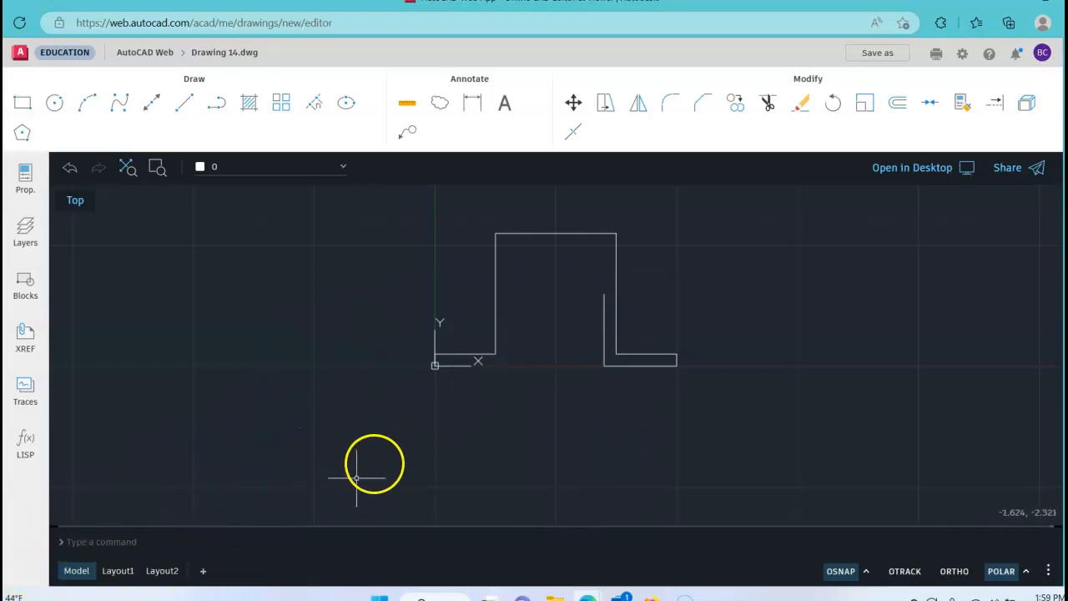
Start a new line at the origin and draw the first foot's underside 1.5 long at 0°.
left_click(152, 102)
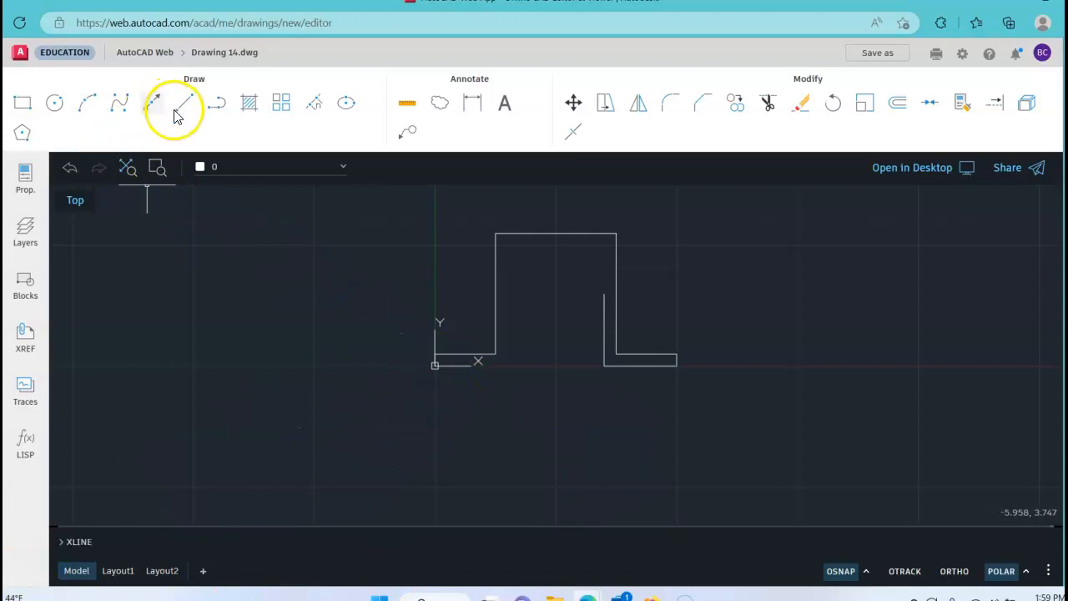
left_click(178, 104)
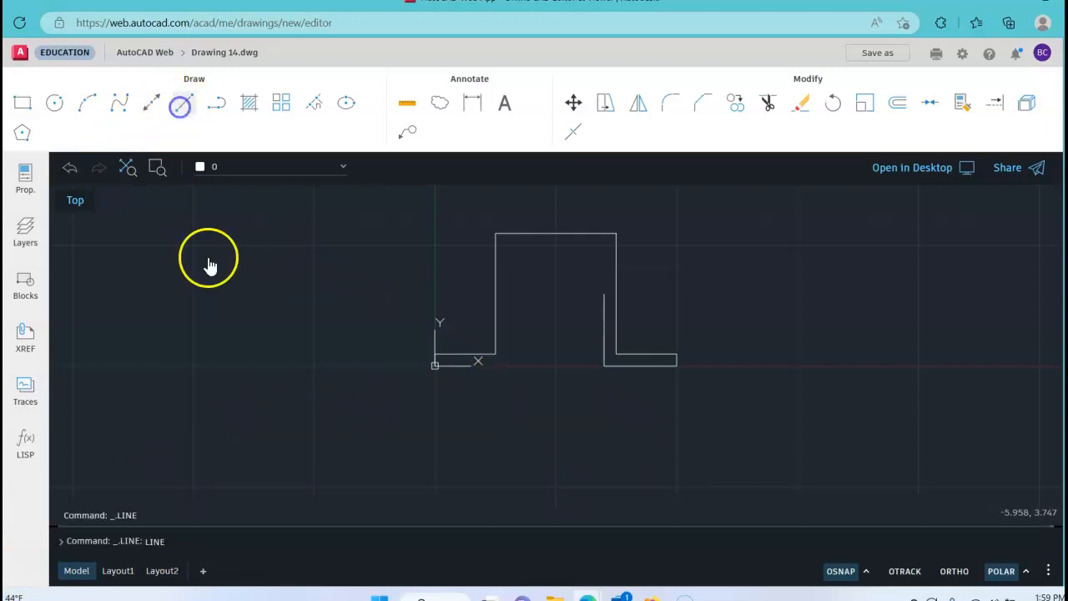
left_click(435, 366)
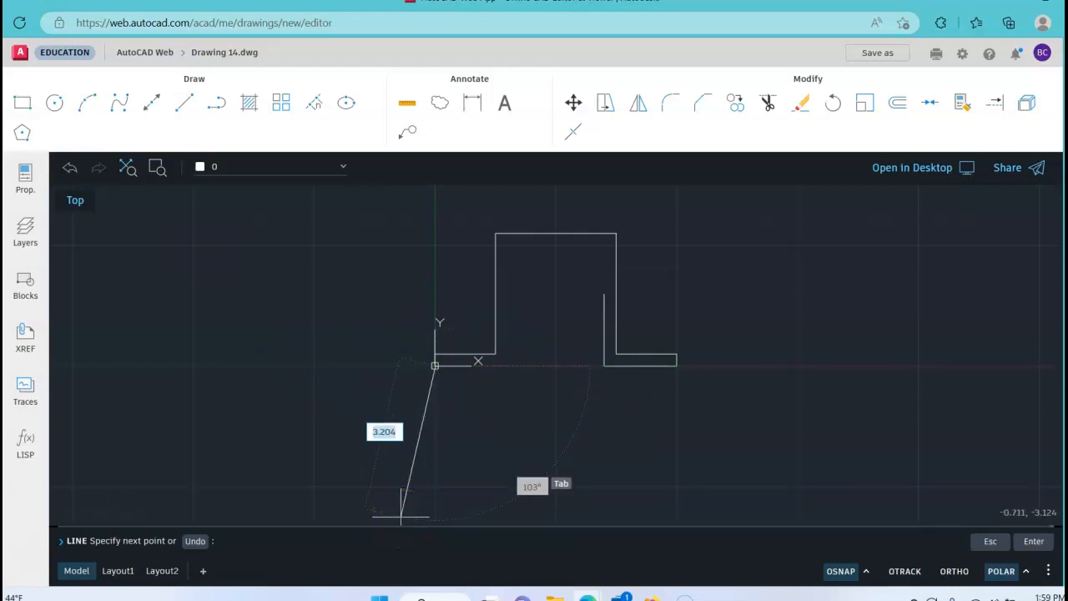
type("1.5")
key("Tab")
type("0")
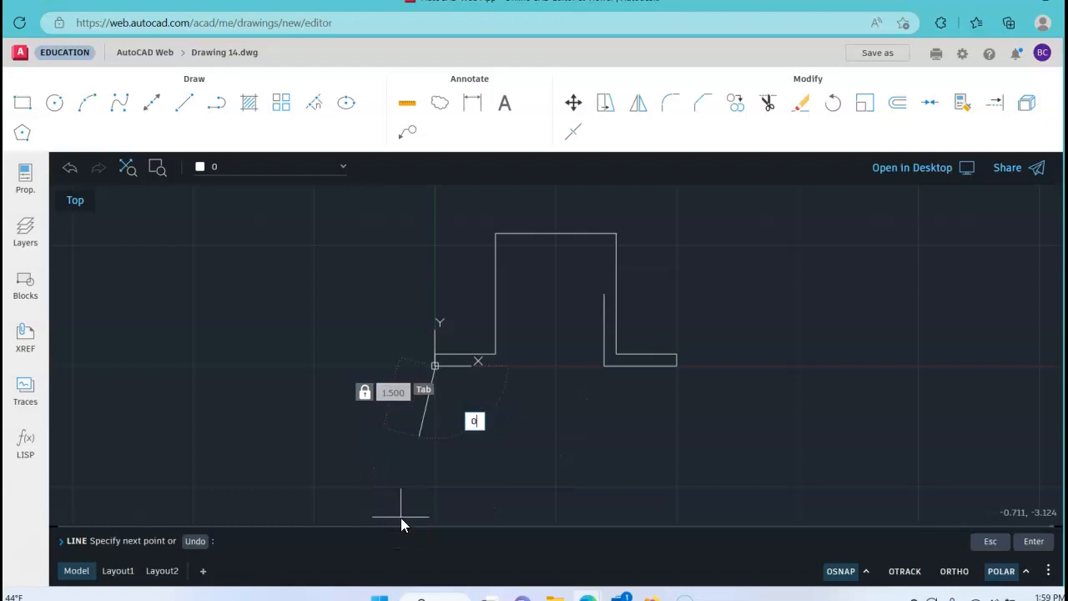
key("Return")
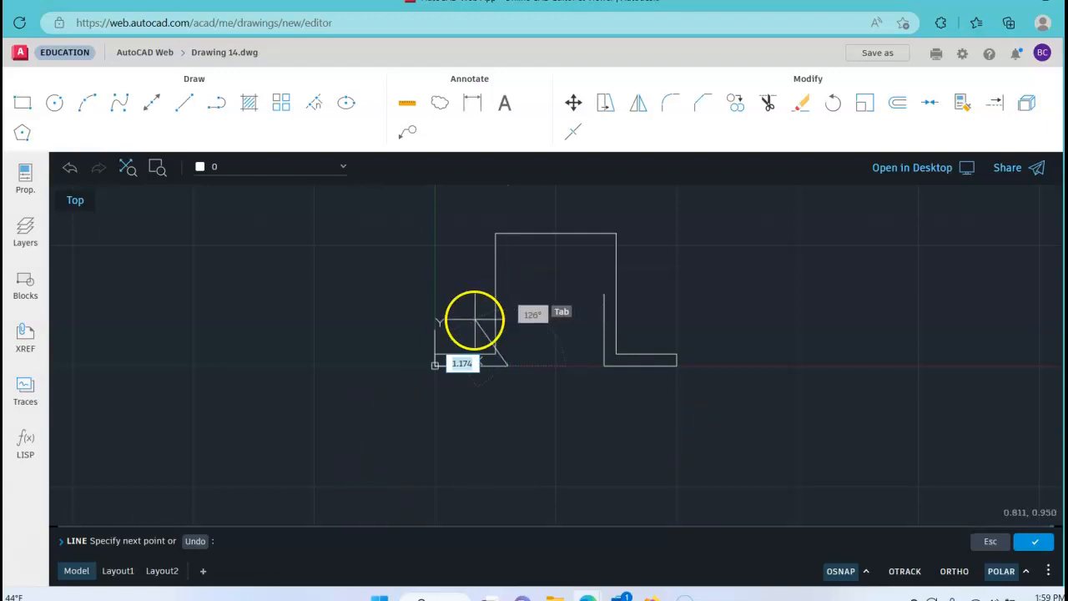
Add the matching inner vertical segment 1.5 long at 90° from the end of the first foot's underside and end the line.
type("1.5")
key("Tab")
type("9")
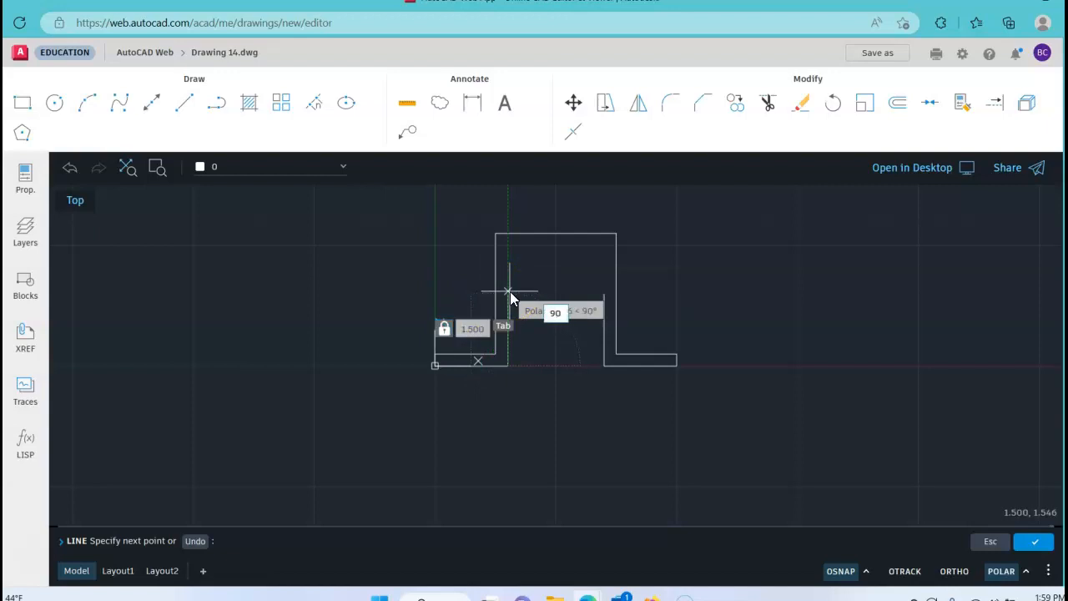
key("Return")
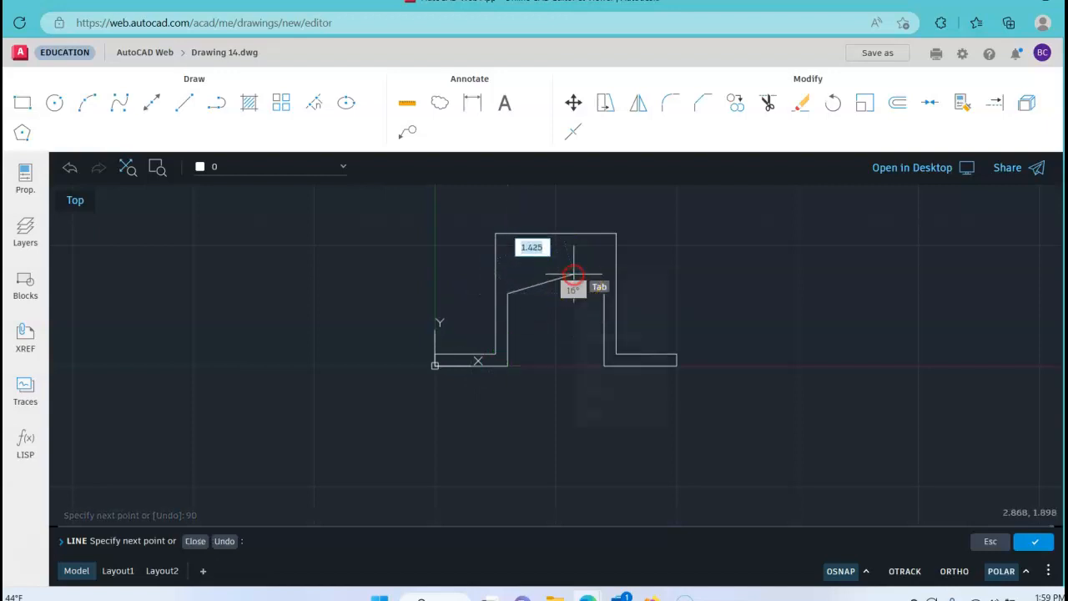
right_click(574, 274)
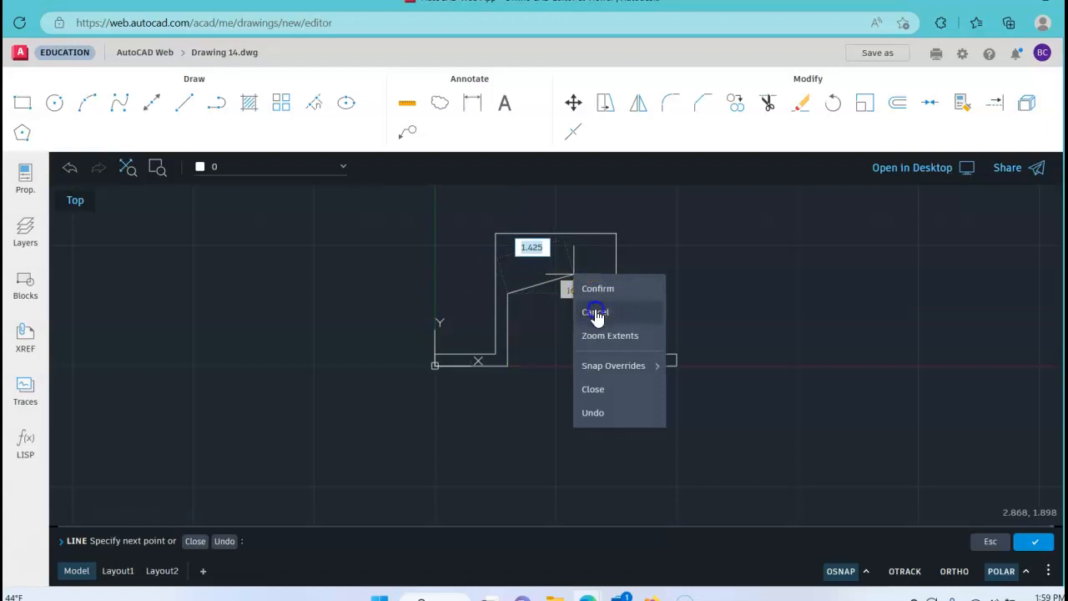
left_click(596, 313)
key("Escape")
key("Escape")
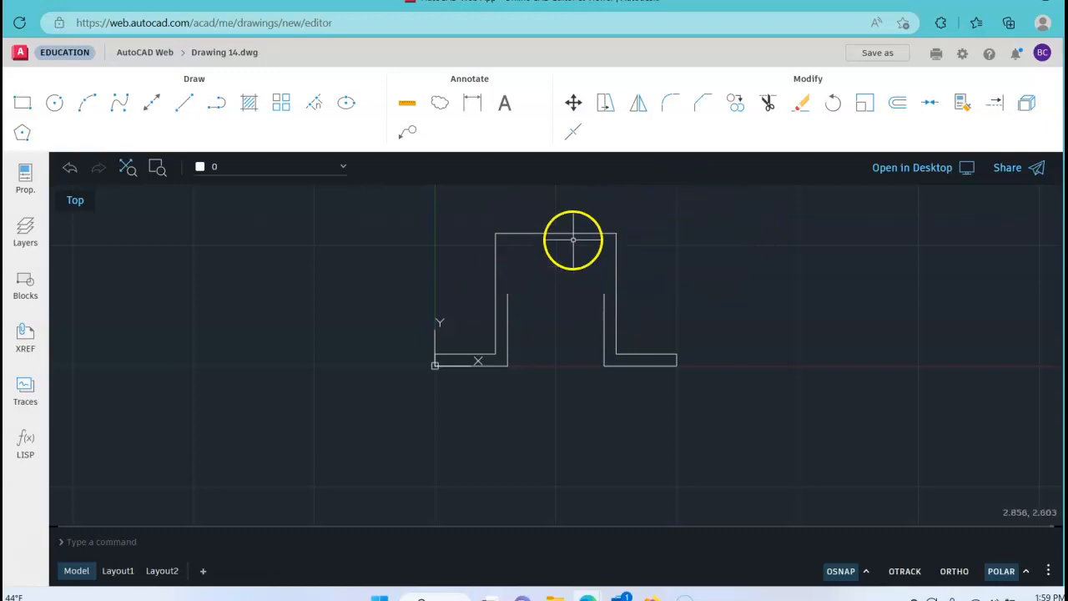
Draw a two-point circle between the upper ends of the two inner vertical lines and trim away its lower half.
left_click(54, 104)
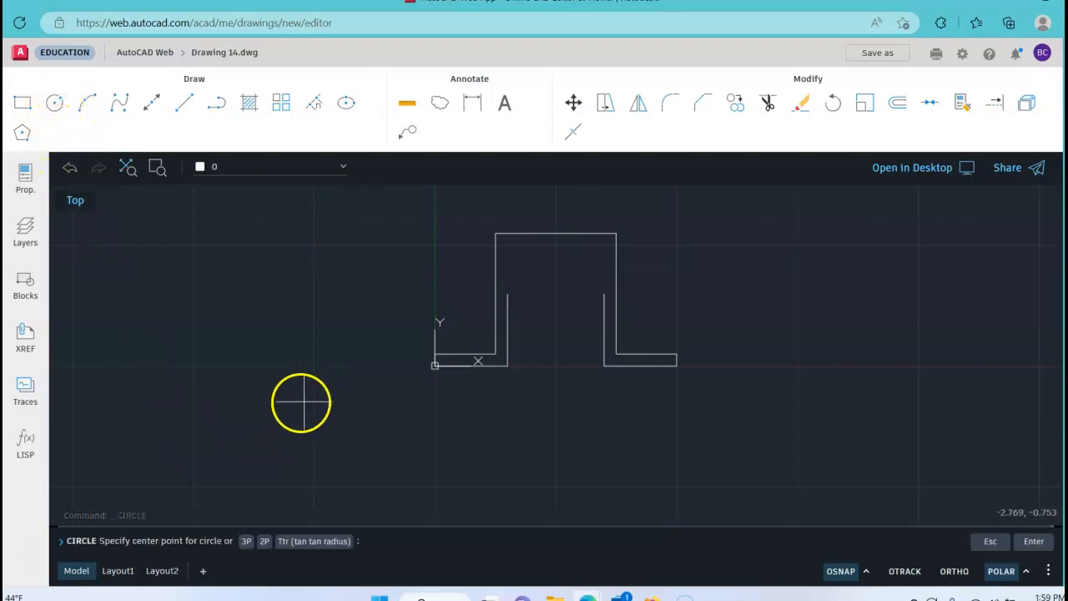
left_click(264, 541)
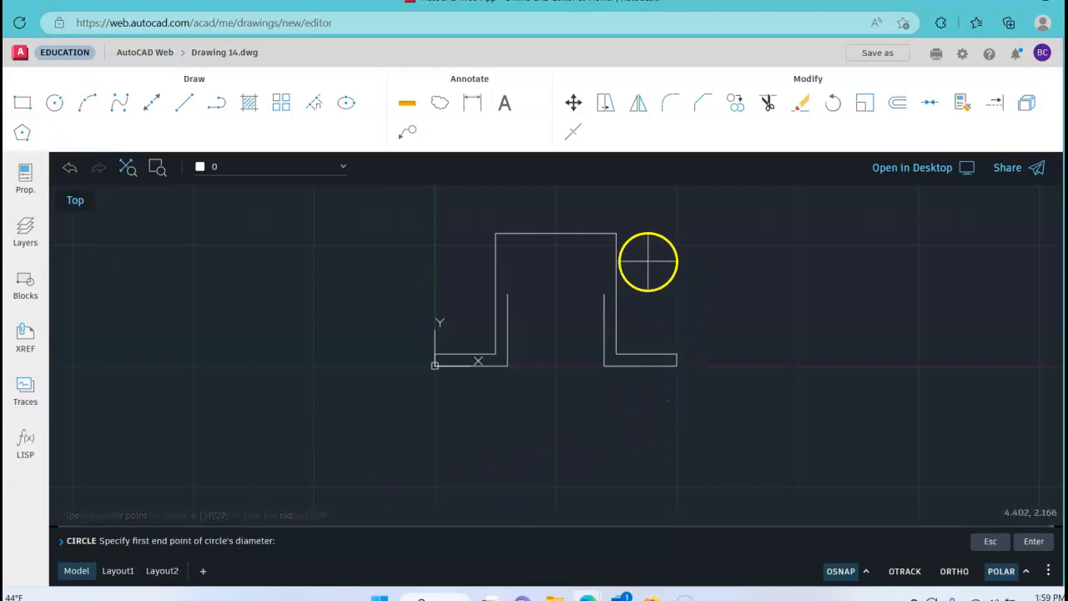
left_click(604, 294)
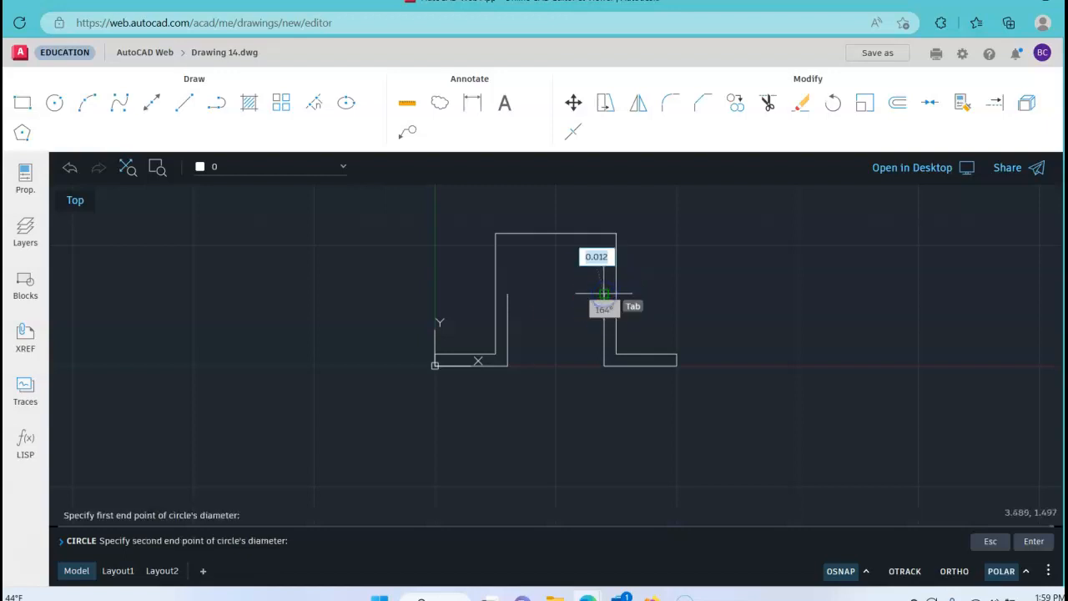
left_click(508, 293)
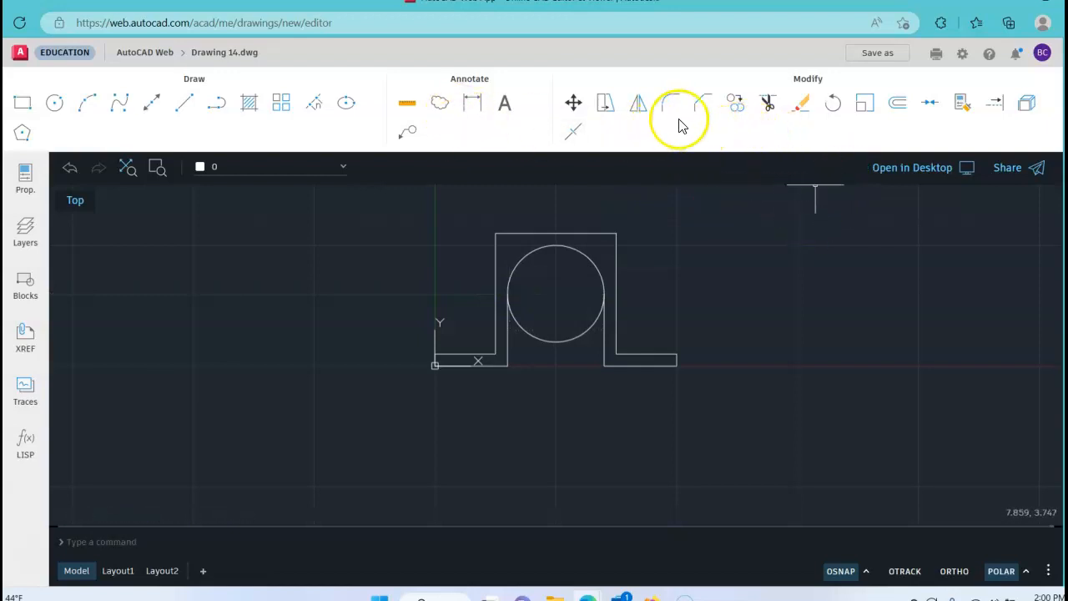
left_click(767, 104)
left_click(584, 336)
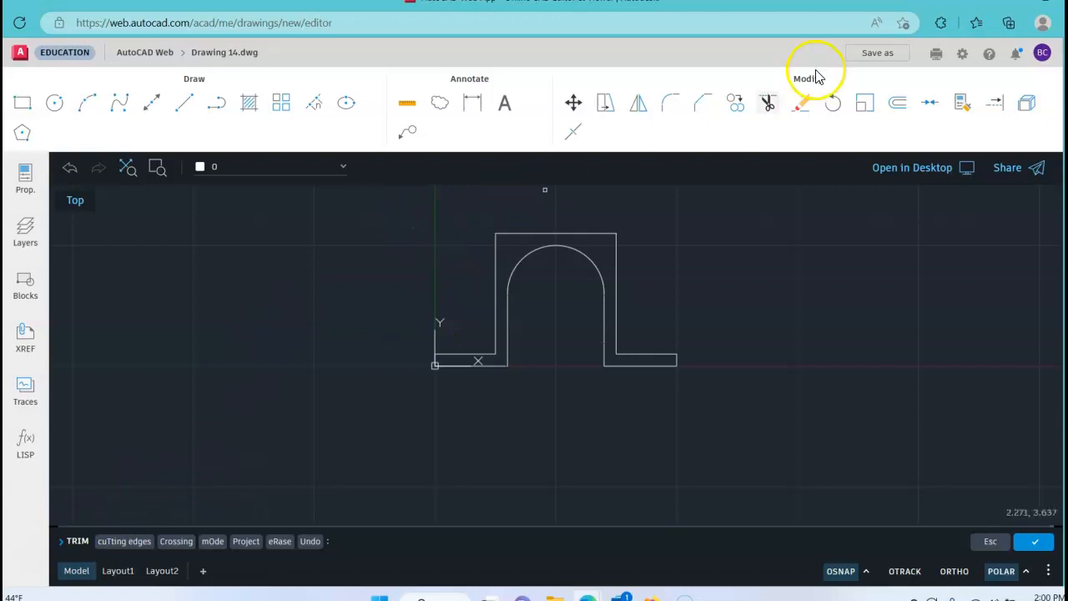
Save the drawing under the name JournalBracket-FLast.
left_click(875, 55)
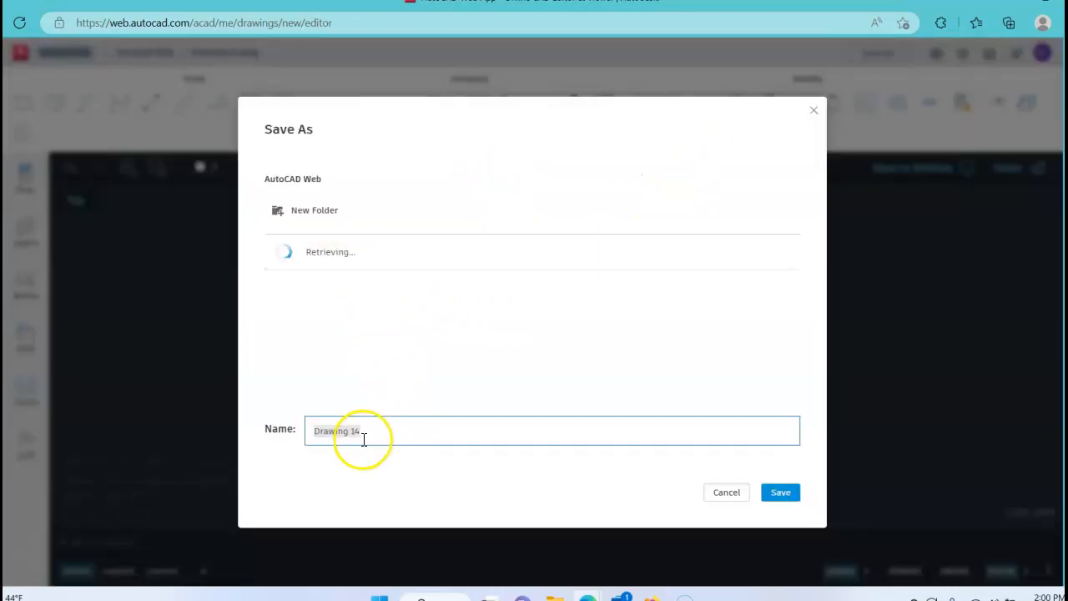
type("3")
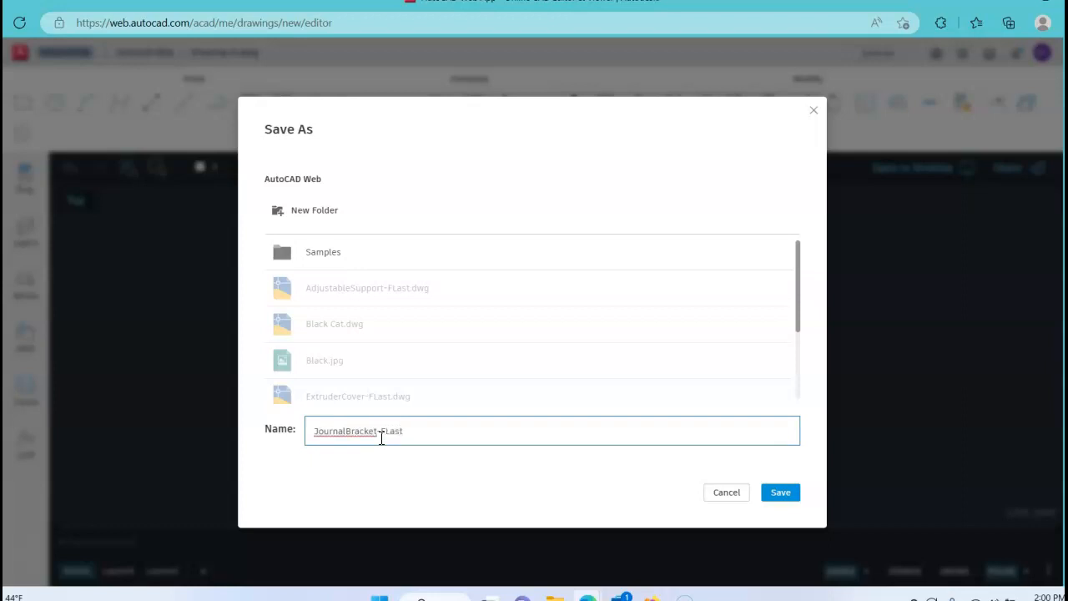
left_click(776, 492)
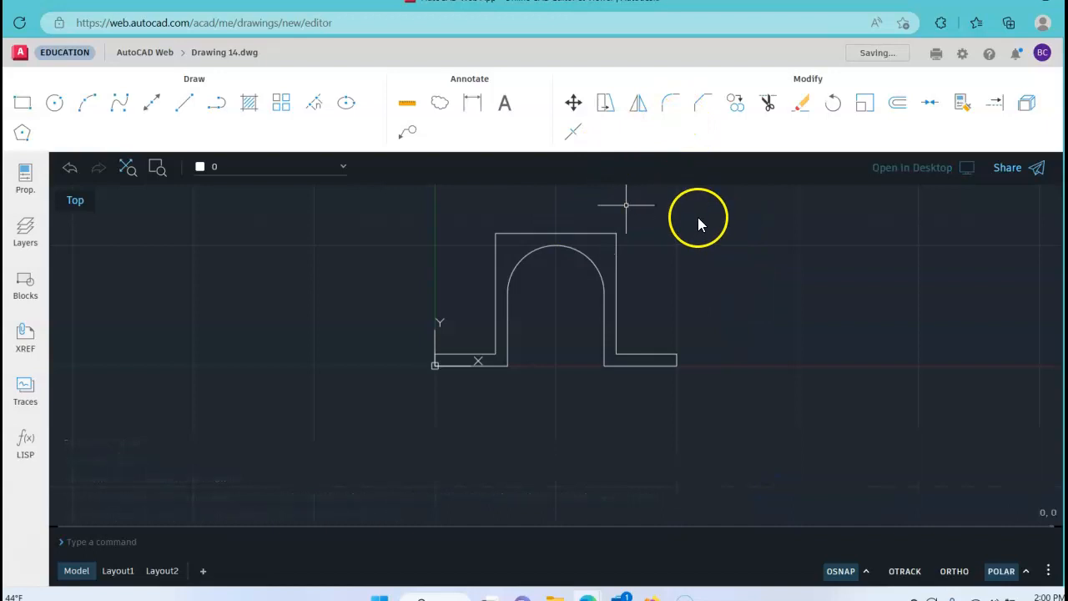
Fillet the corner between the right foot's top edge and the bracket's right outer wall with a 0.25 radius.
left_click(672, 104)
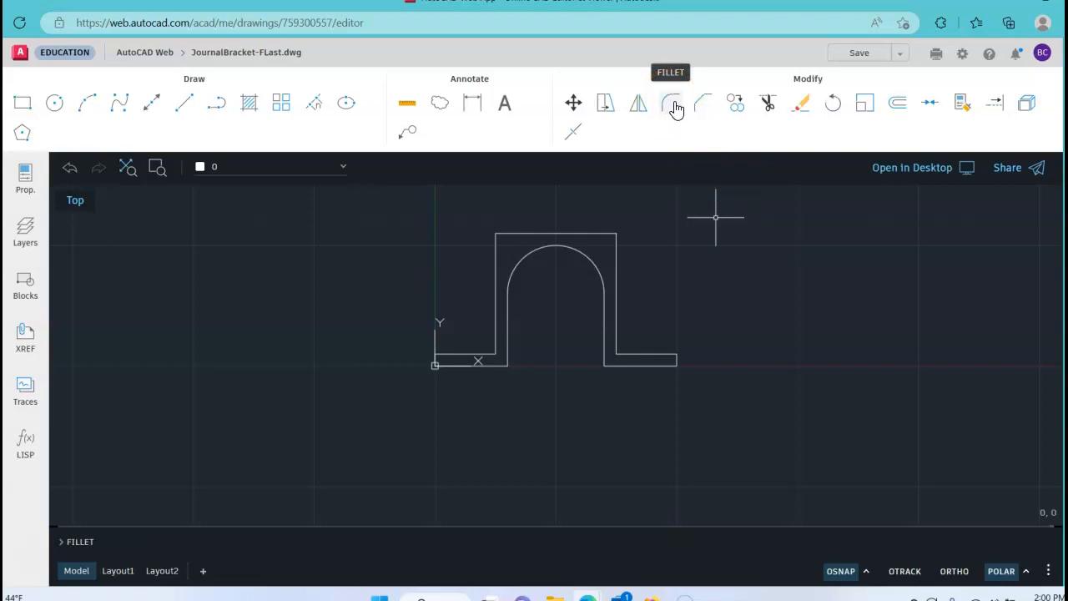
left_click(672, 104)
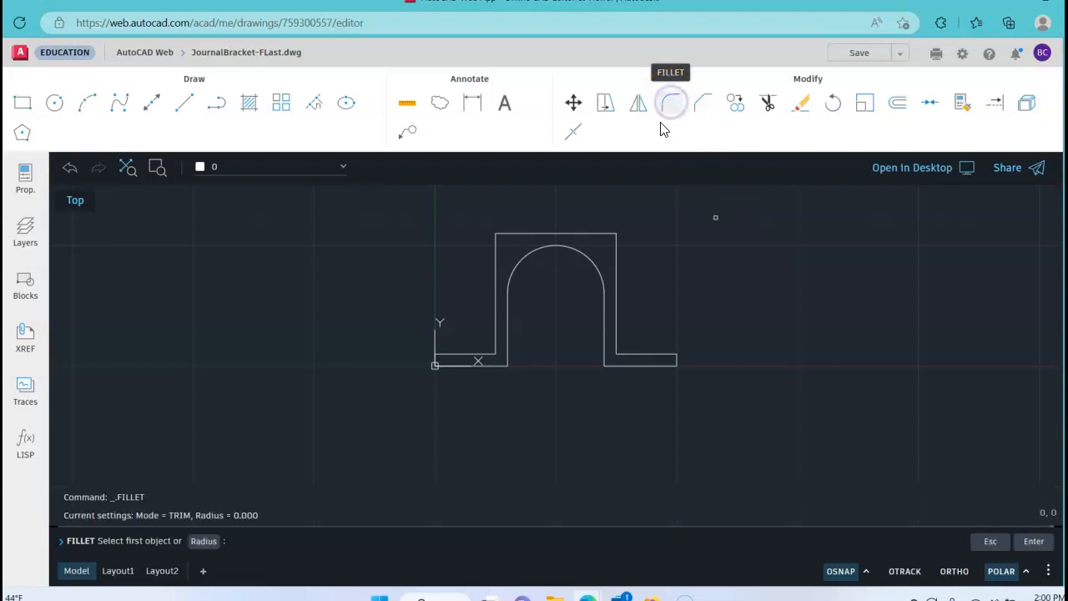
left_click(685, 292)
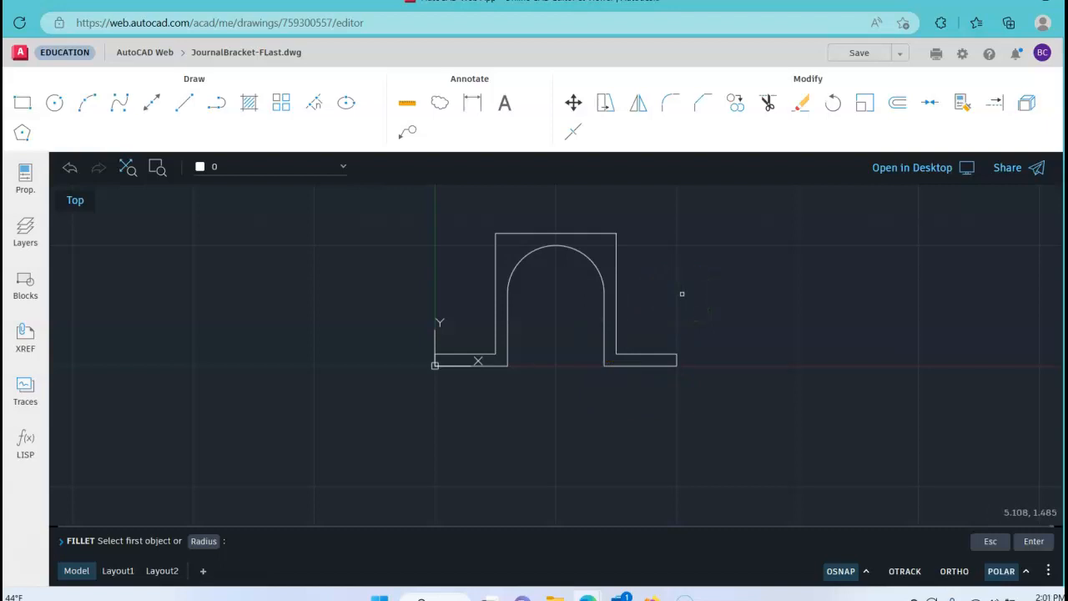
key("Return")
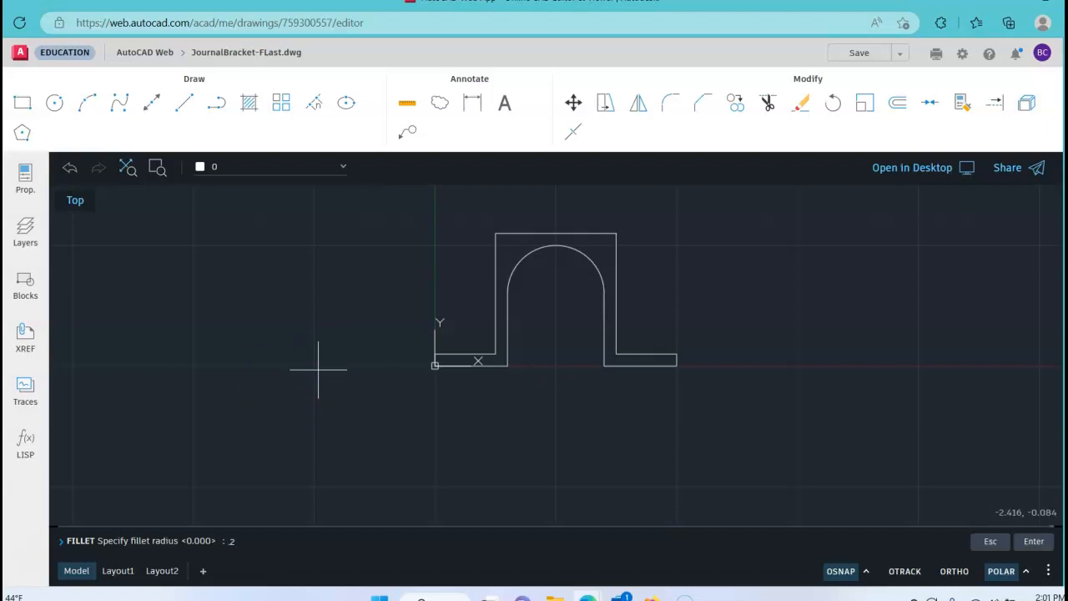
key("Return")
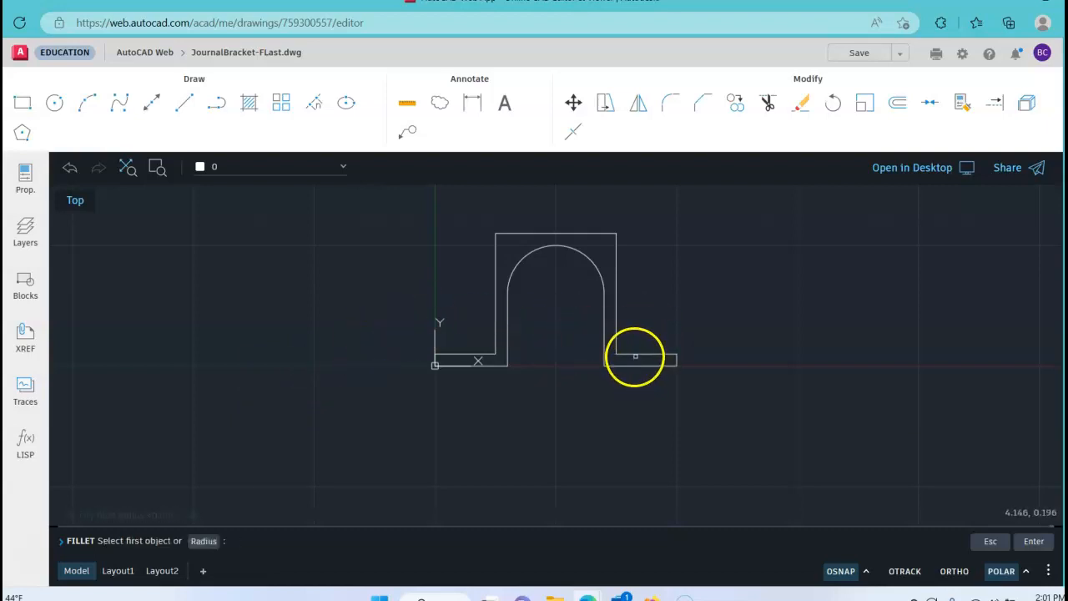
left_click(632, 353)
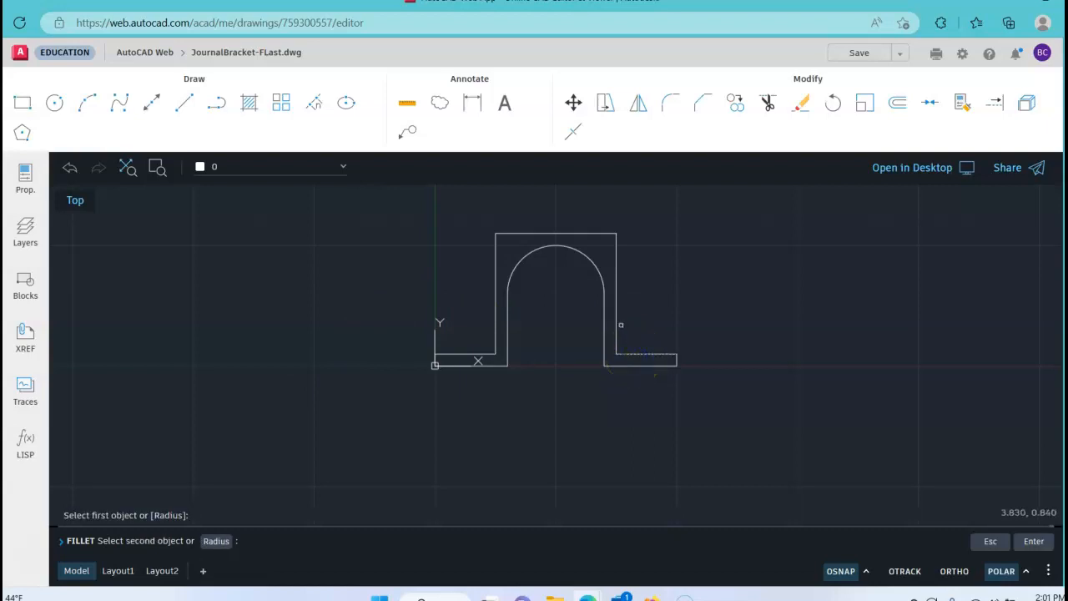
left_click(617, 324)
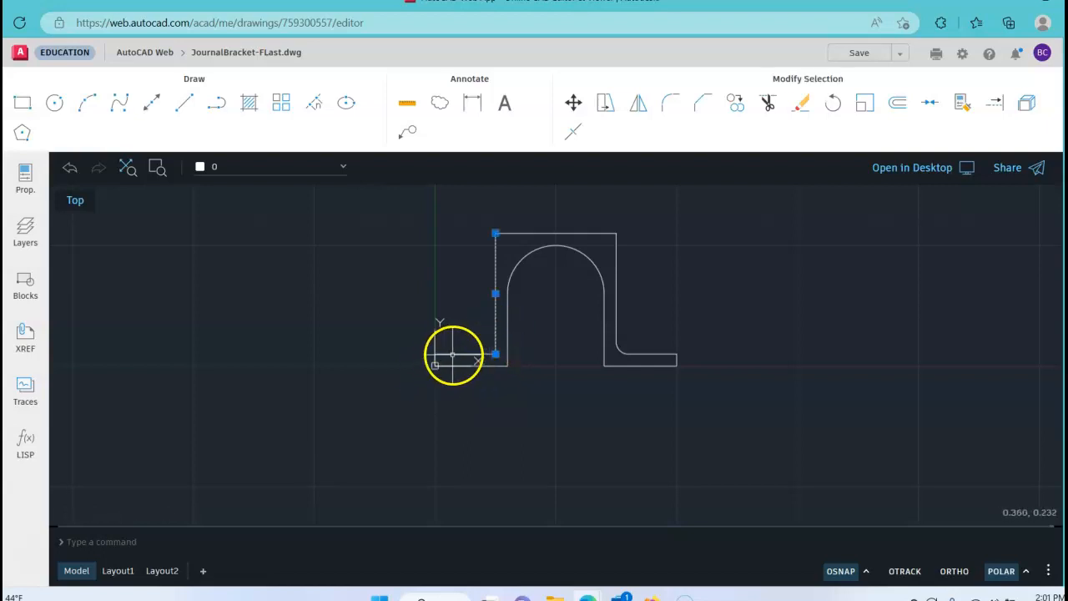
left_click(494, 354)
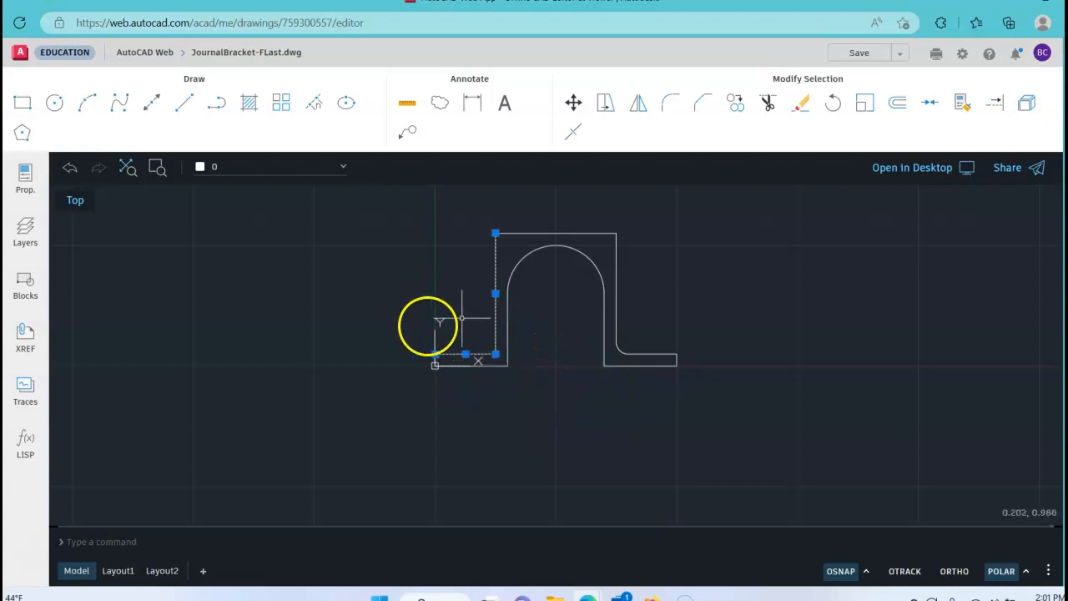
key("Escape")
key("Escape")
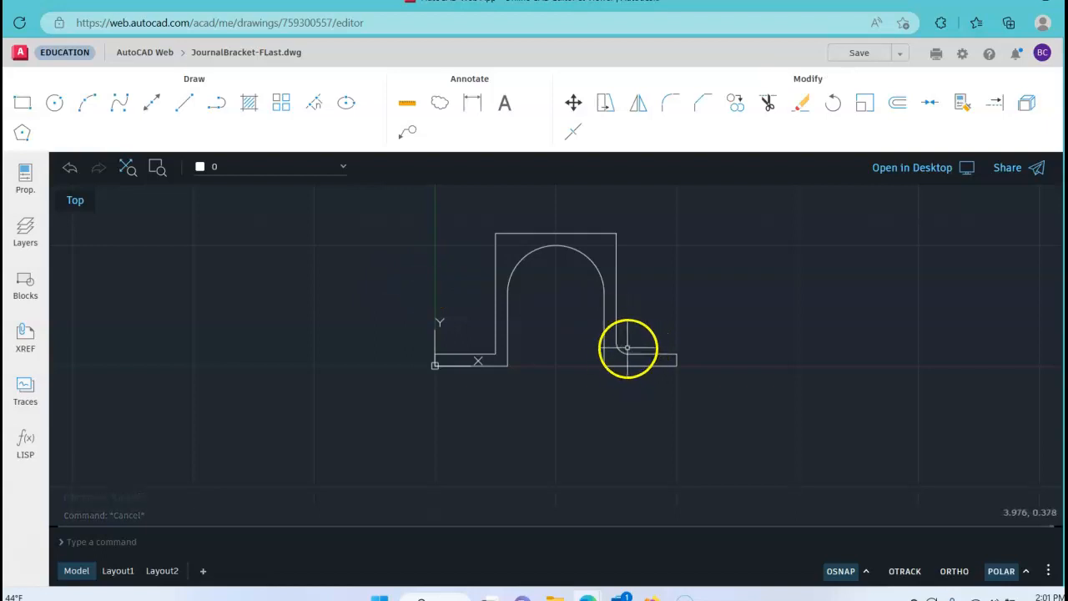
Fillet the corner between the left outer wall and the left foot's top edge with a 0.25 radius and end the command.
right_click(666, 301)
left_click(701, 342)
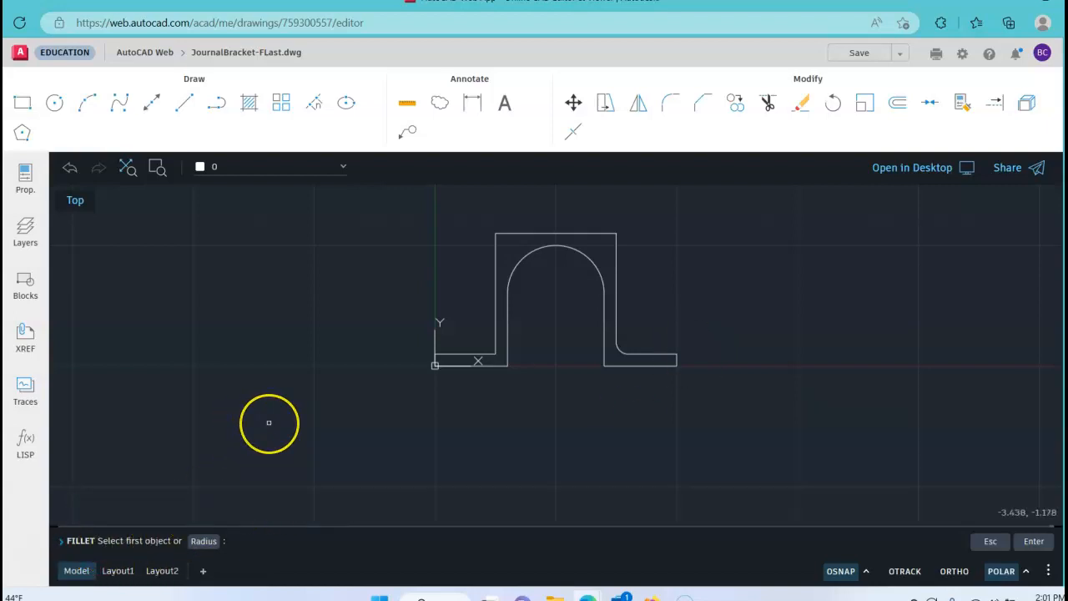
key("Return")
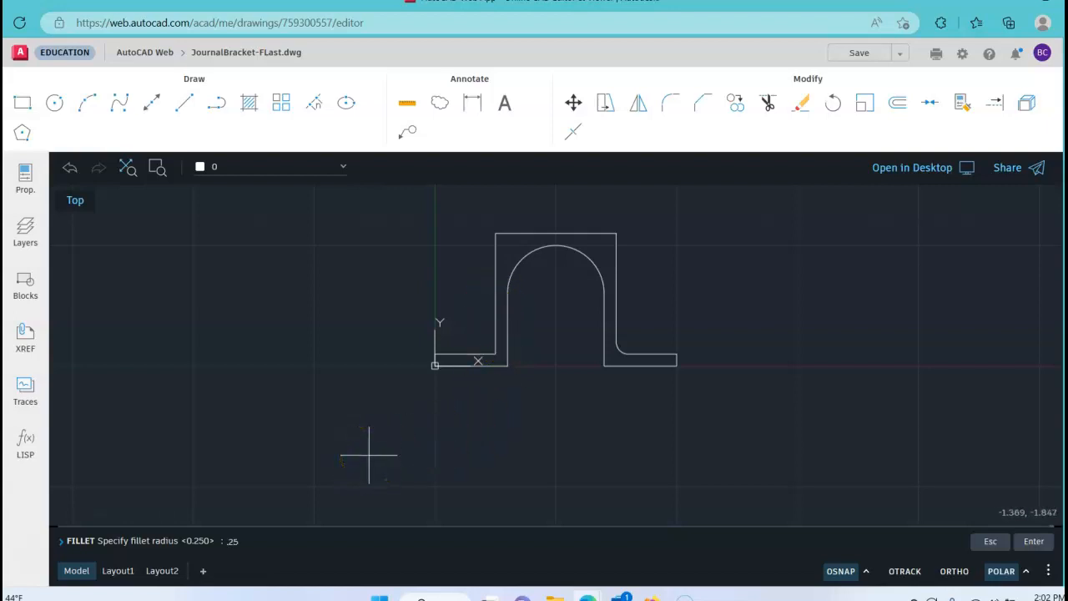
key("Return")
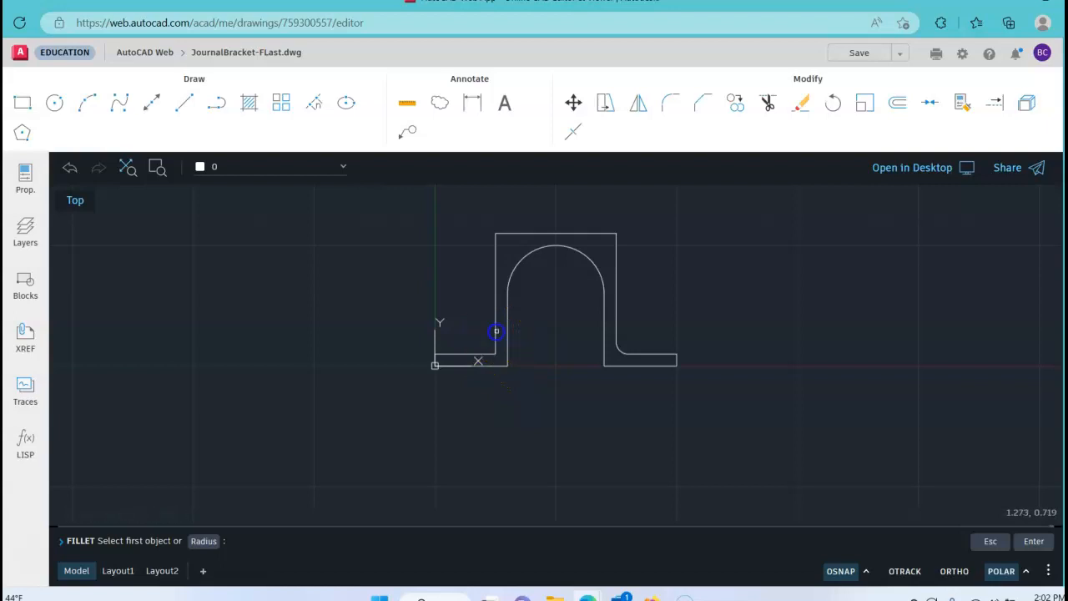
left_click(496, 332)
left_click(473, 356)
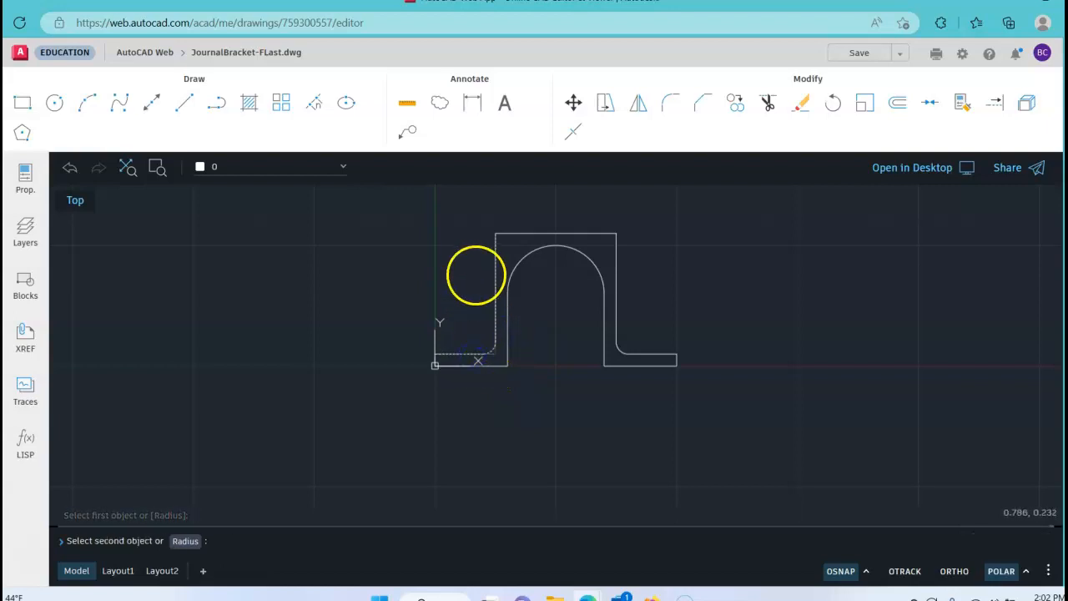
key("Escape")
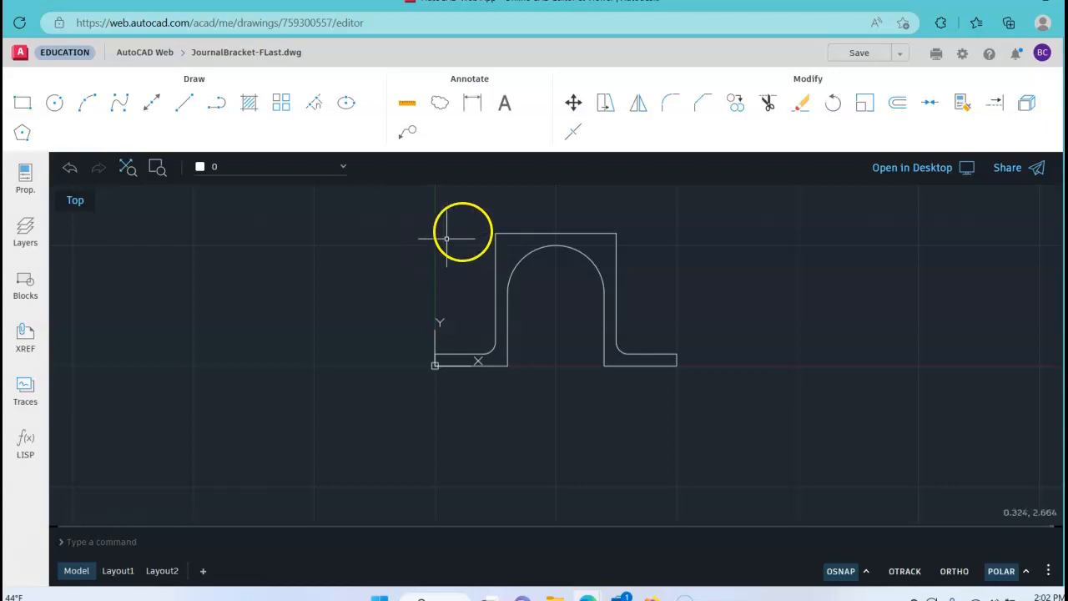
Start a chamfer using the Angle option and enter 45 as the chamfer length on the first line.
left_click(703, 103)
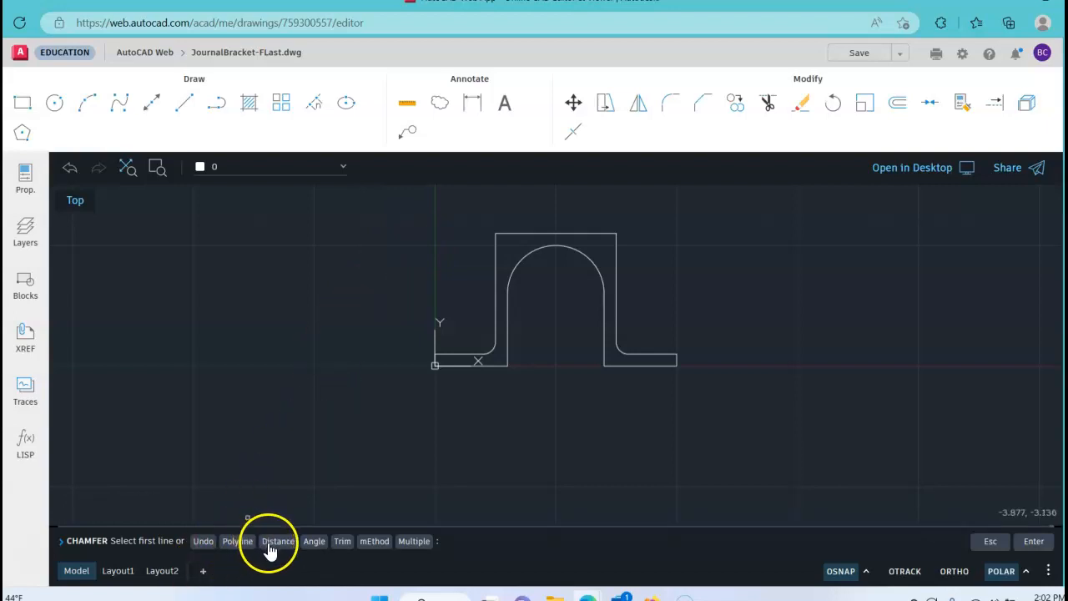
left_click(314, 543)
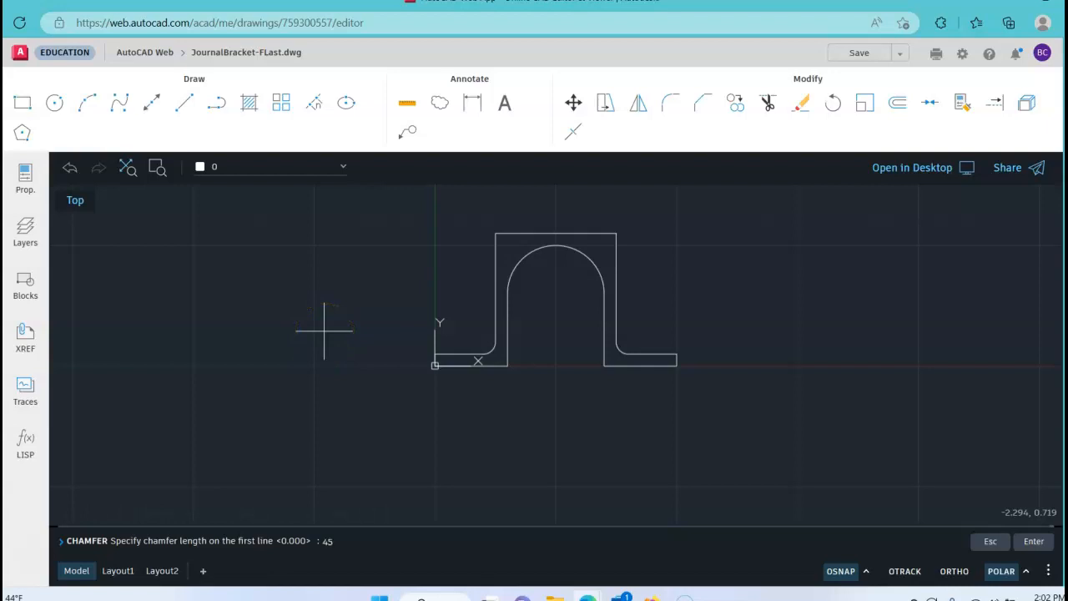
type("45")
key("Return")
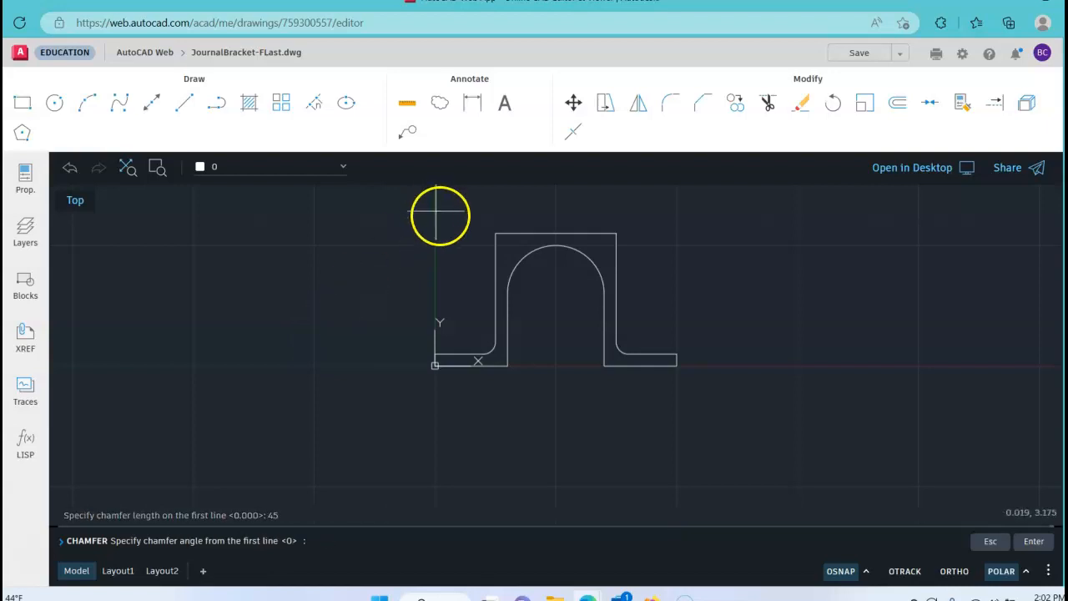